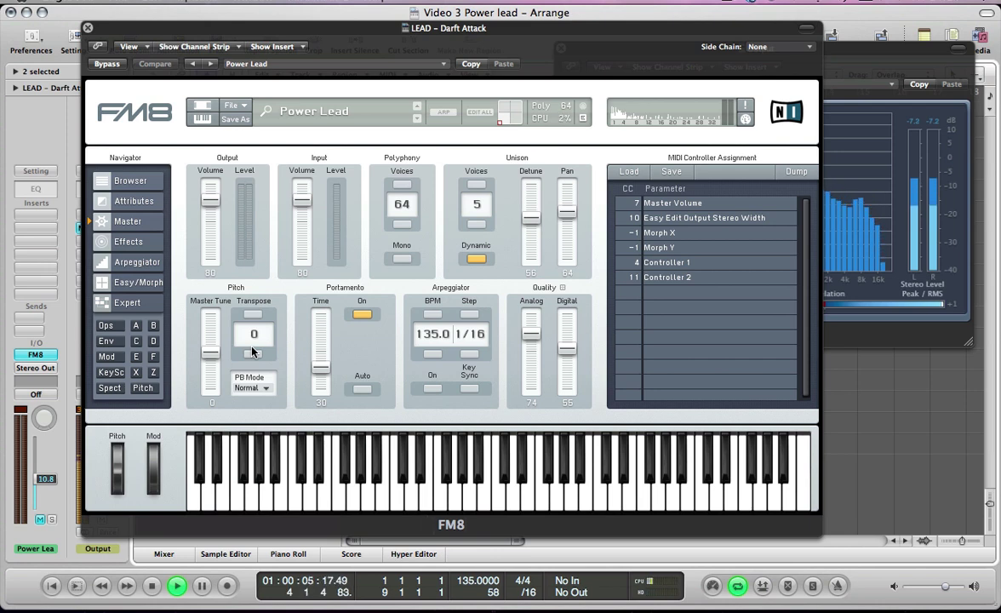
Step: Unmute Power Lead, stop playback with the playhead at bar 1, and bring back its FM8 window
{"action": "key", "text": "super+w"}
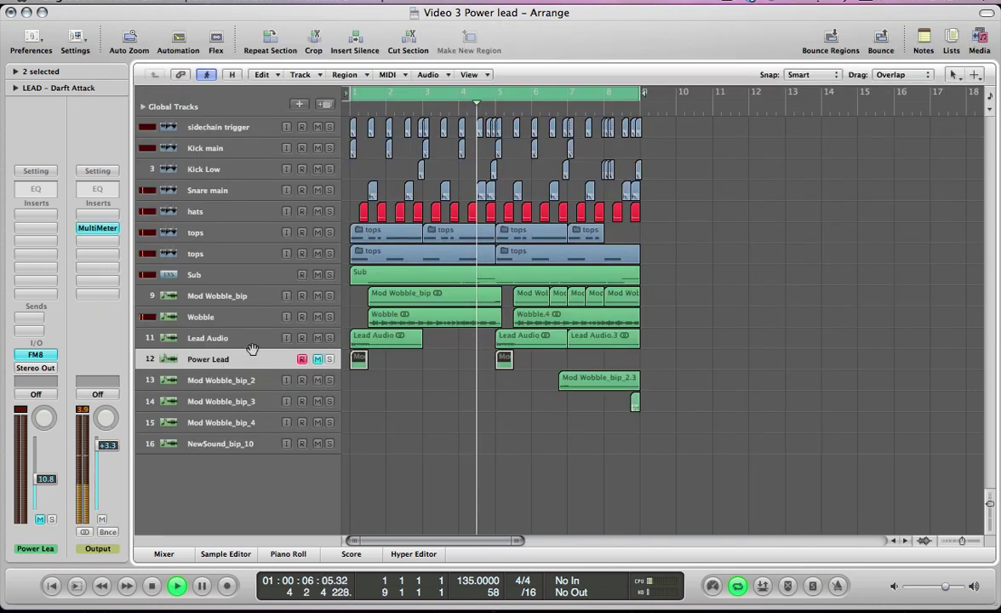
{"action": "left_click", "coordinate": [317, 363]}
{"action": "key", "text": "Return"}
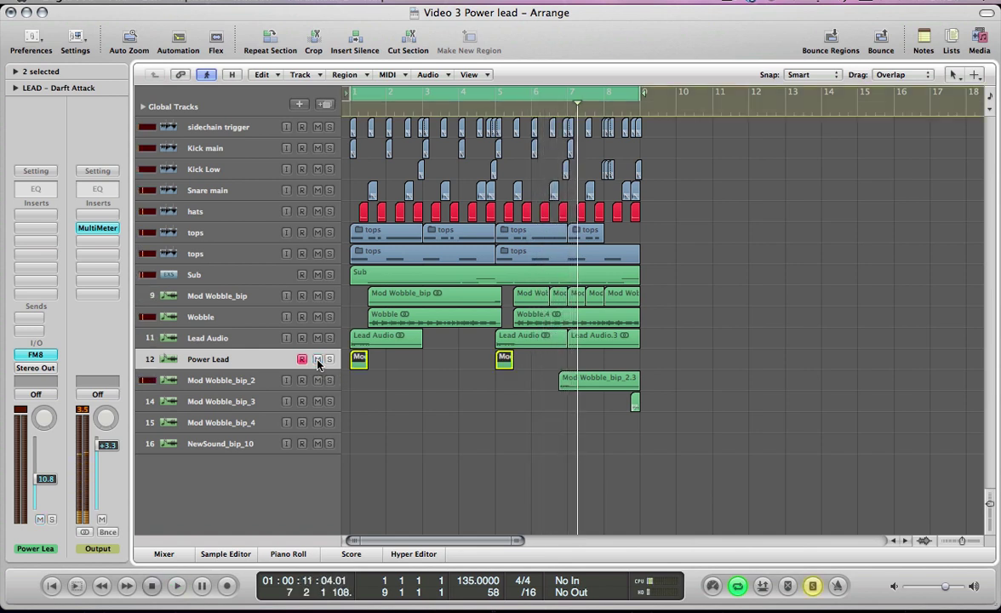
{"action": "key", "text": "space"}
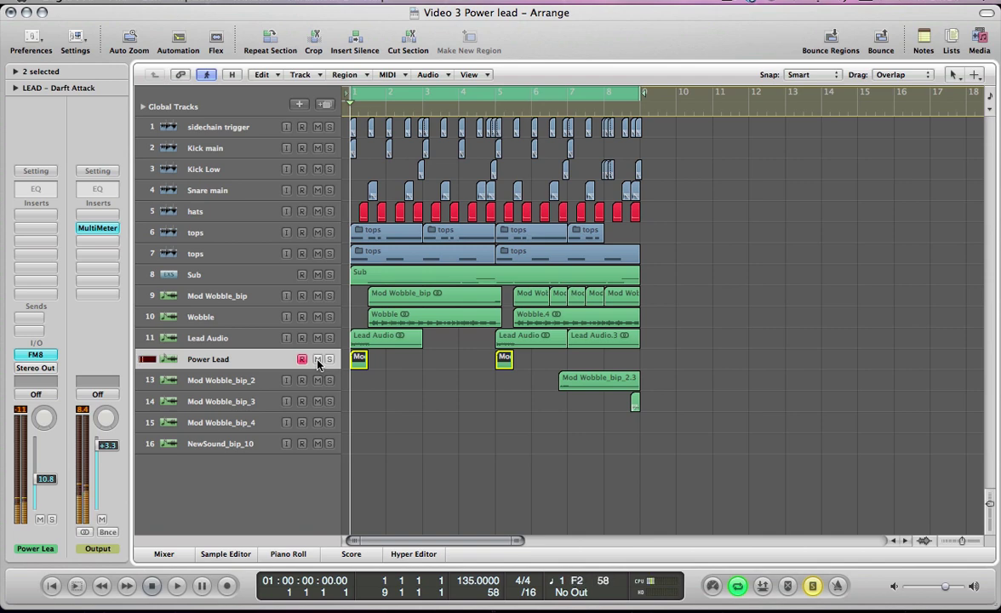
{"action": "key", "text": "v"}
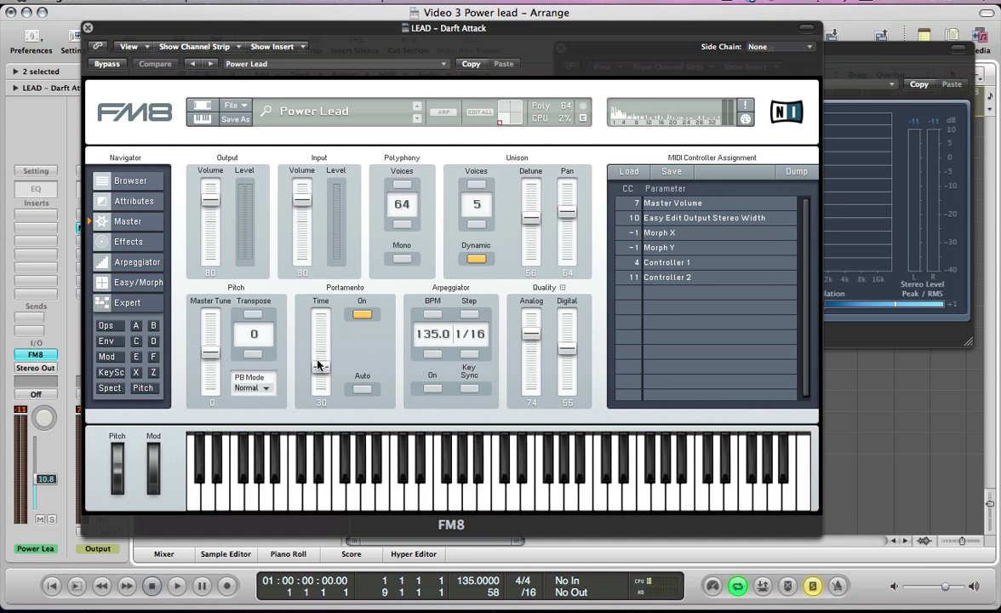
Step: Start a fresh blank sound in FM8 and show the operator page with the FM matrix
{"action": "left_click", "coordinate": [223, 106]}
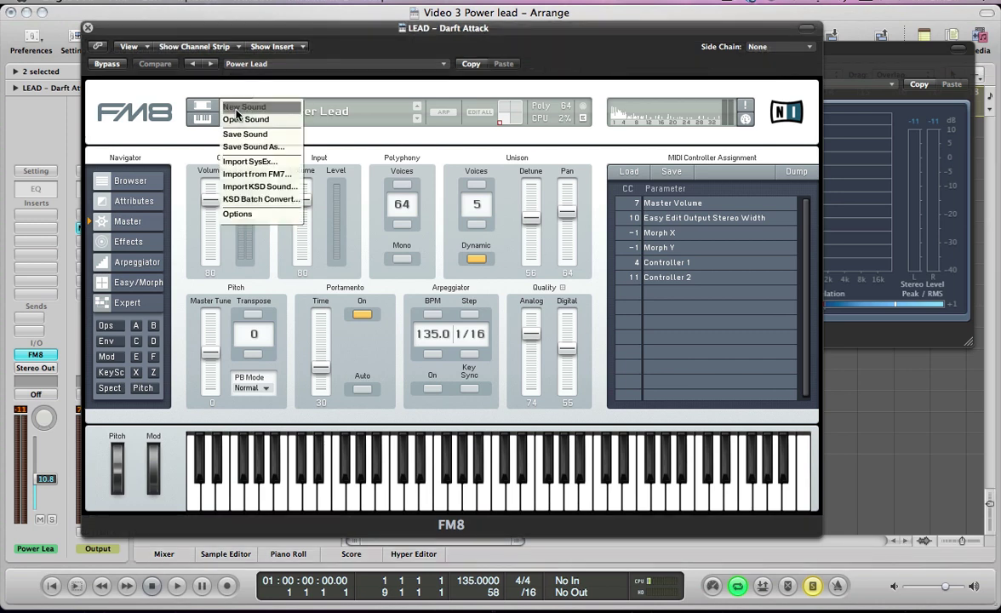
{"action": "left_click", "coordinate": [239, 113]}
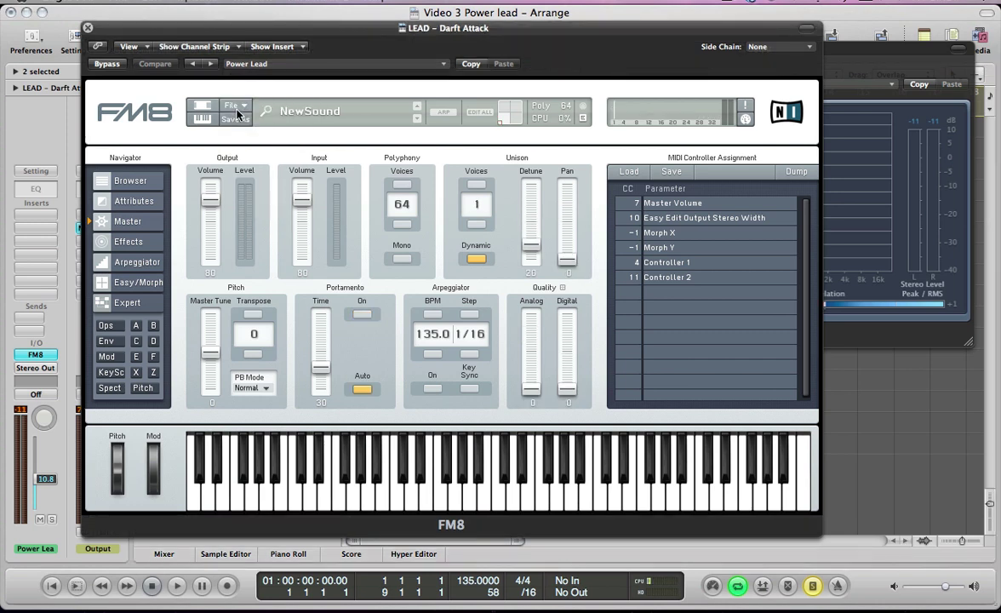
{"action": "left_click", "coordinate": [105, 326]}
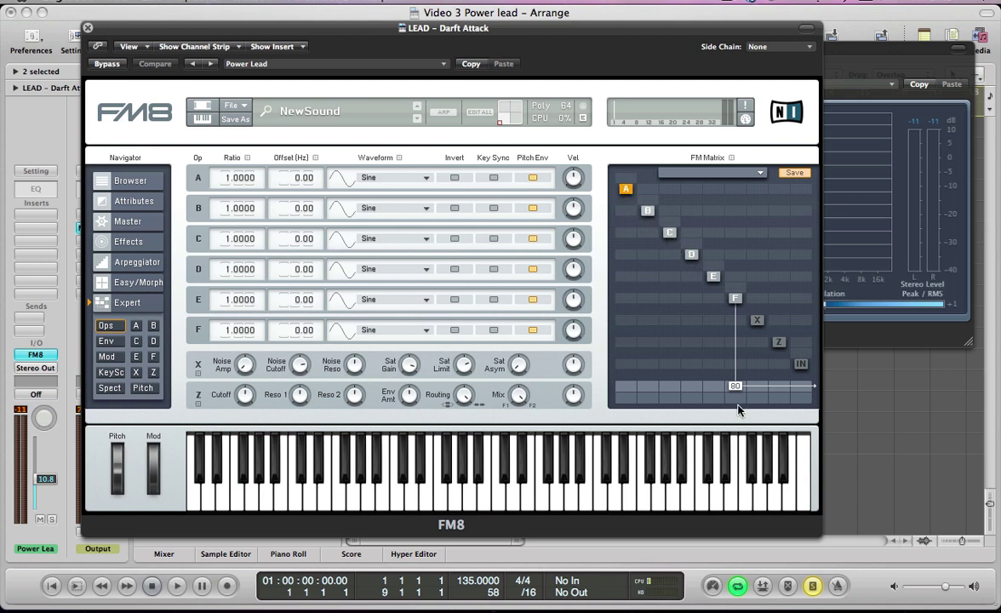
Step: Route operator F into filter Z at 100, Z to the output at 100, and give F a sawtooth wave
{"action": "left_click", "coordinate": [735, 386]}
{"action": "left_click", "coordinate": [778, 390]}
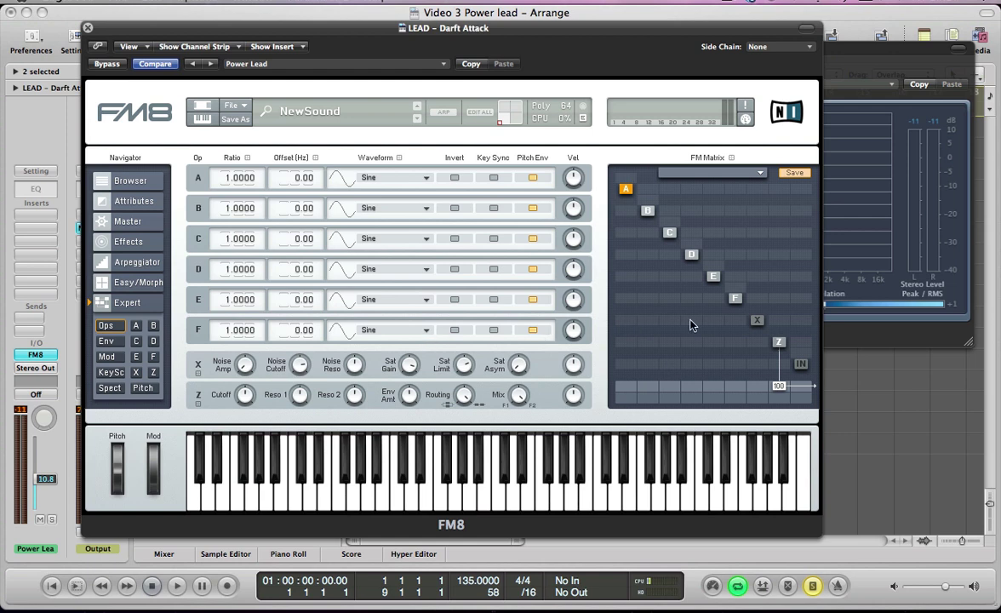
{"action": "left_click", "coordinate": [735, 343]}
{"action": "scroll", "coordinate": [227, 335], "scroll_direction": "up", "scroll_amount": 1}
{"action": "left_click", "coordinate": [383, 330]}
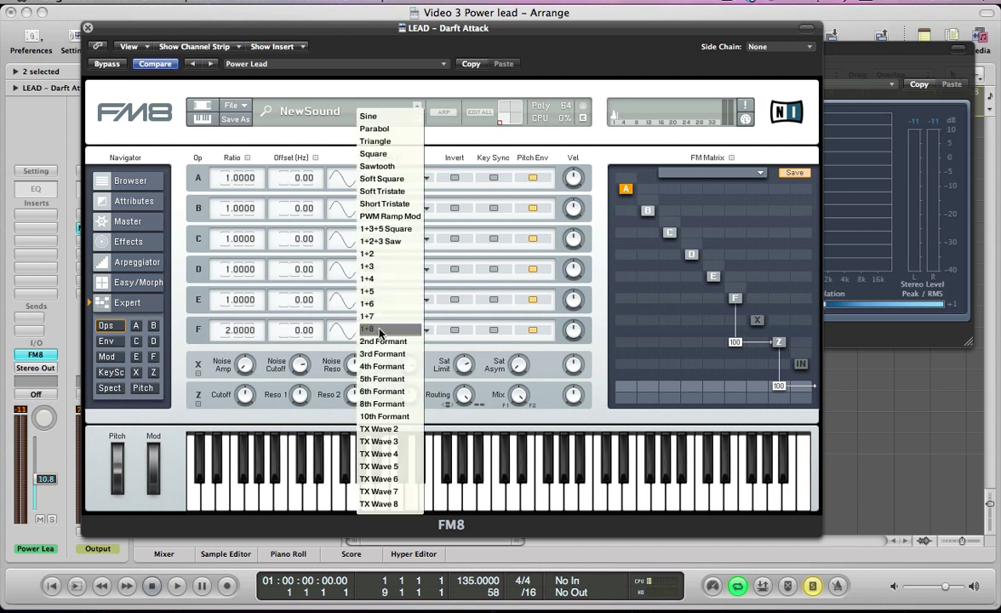
{"action": "left_click", "coordinate": [379, 168]}
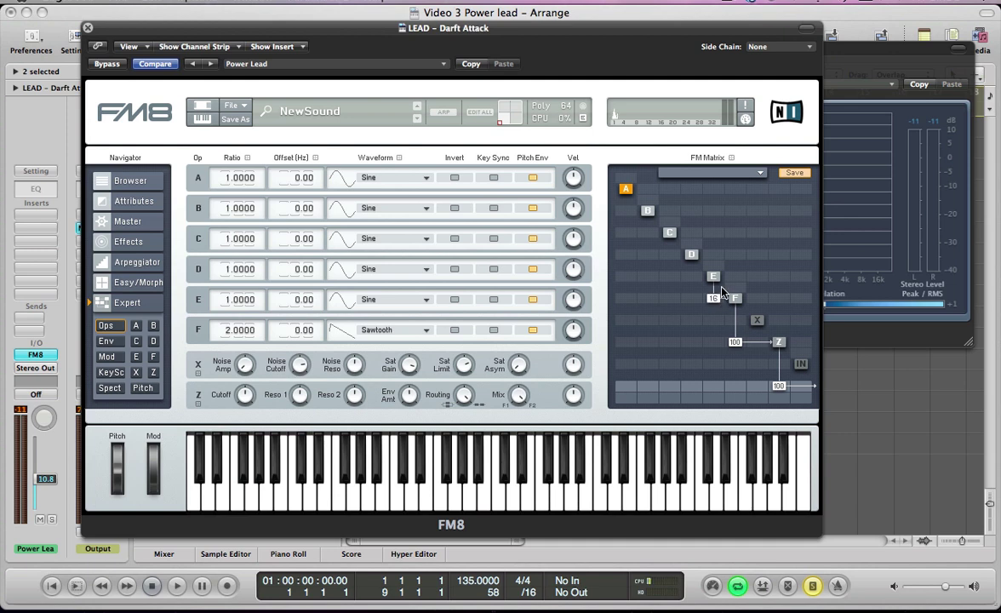
Step: Set operator E's modulation of F to 23 and switch E to a sawtooth wave
{"action": "left_click_drag", "start_coordinate": [722, 291], "coordinate": [715, 309]}
{"action": "scroll", "coordinate": [722, 291], "scroll_direction": "up", "scroll_amount": 2}
{"action": "left_click", "coordinate": [337, 277]}
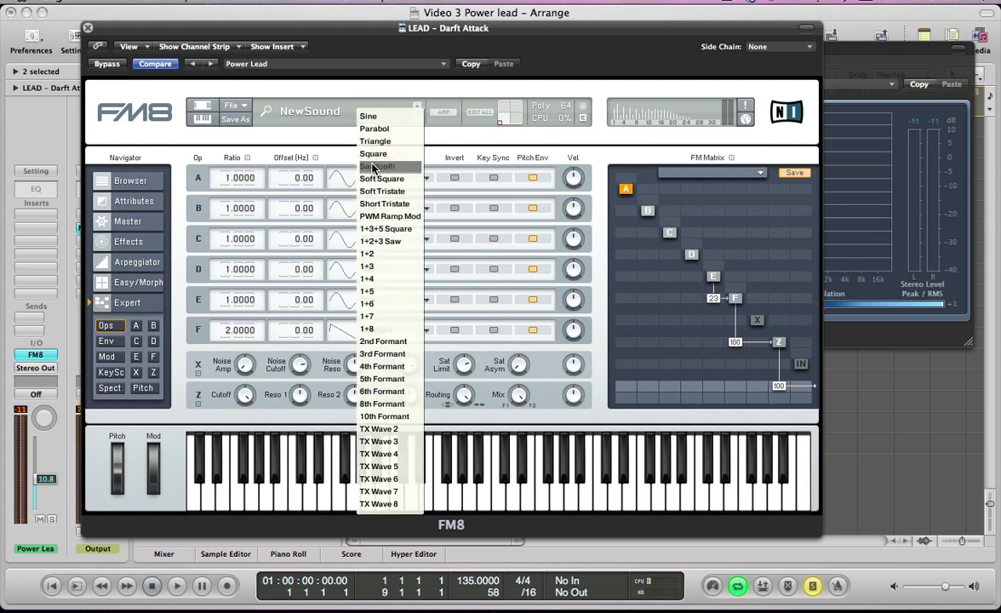
{"action": "left_click", "coordinate": [306, 270]}
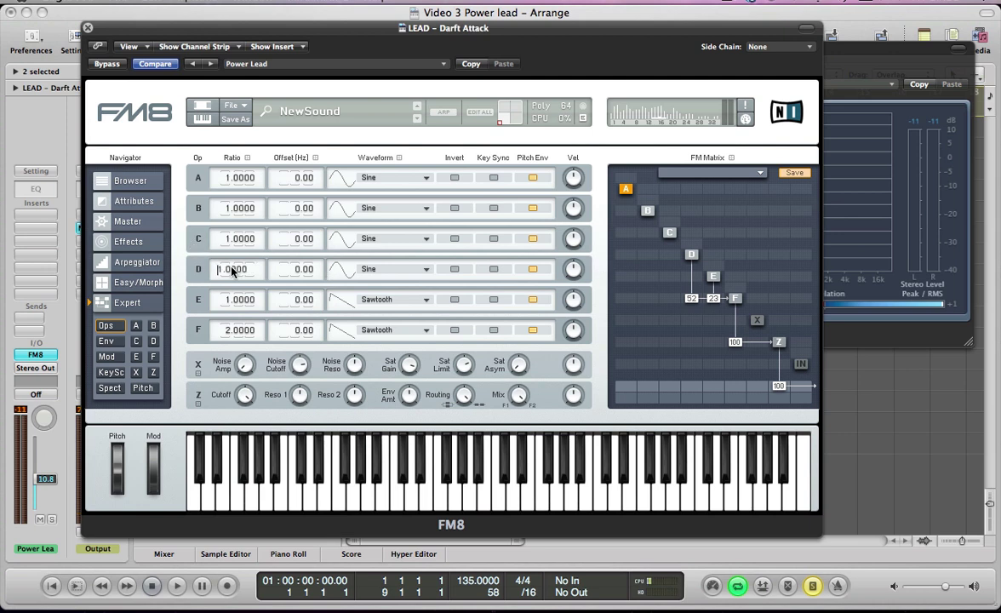
Step: Give operator D ratio 0.5, key sync on, and a sawtooth wave
{"action": "type", "text": "5"}
{"action": "key", "text": "Return"}
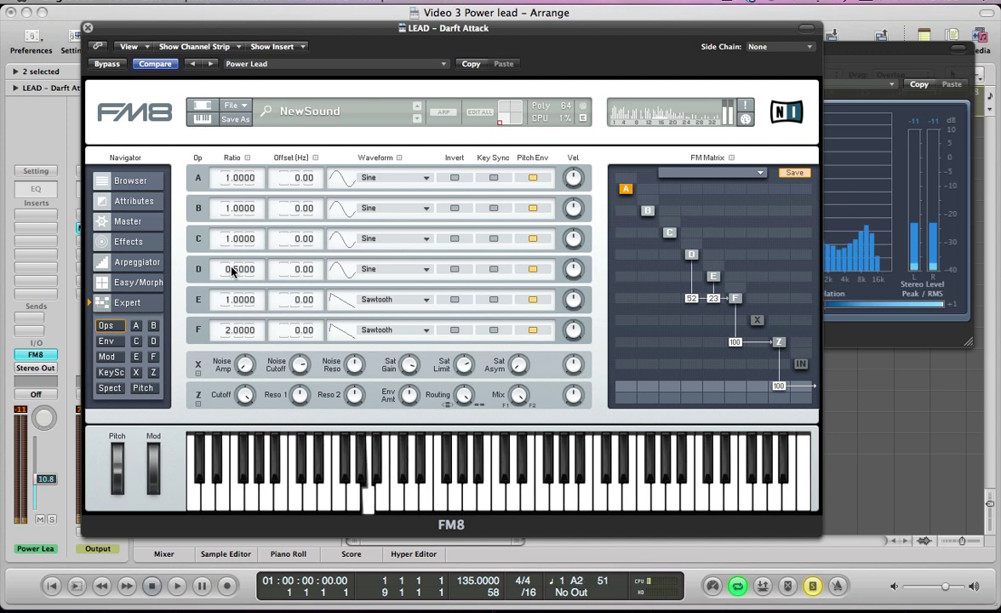
{"action": "left_click", "coordinate": [494, 269]}
{"action": "left_click", "coordinate": [382, 269]}
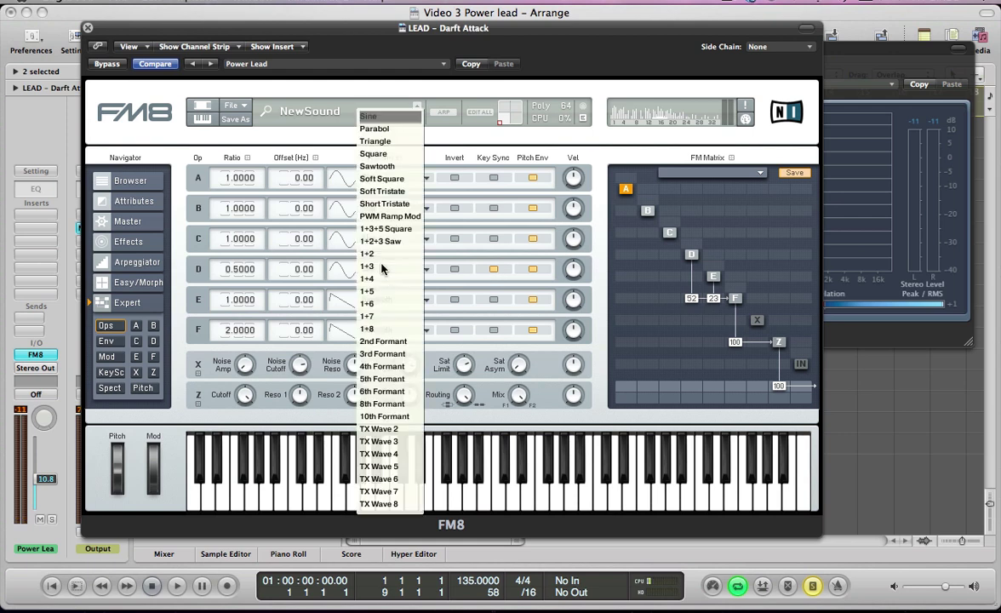
{"action": "left_click", "coordinate": [372, 166]}
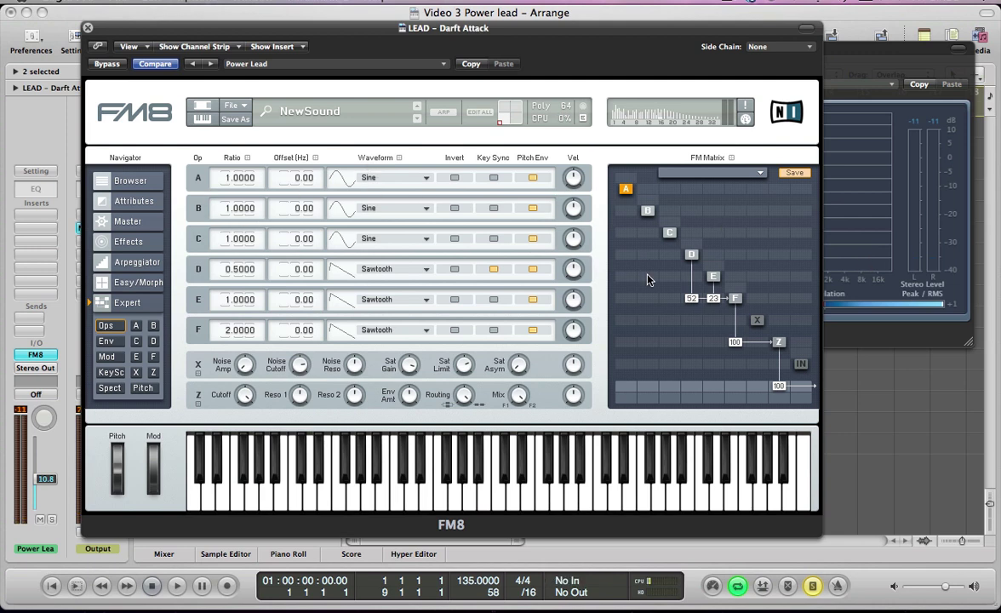
Step: Make operator C modulate F at about 38, with ratio 0.25 and a sawtooth wave
{"action": "left_click_drag", "start_coordinate": [668, 303], "coordinate": [680, 272]}
{"action": "key", "text": "Return"}
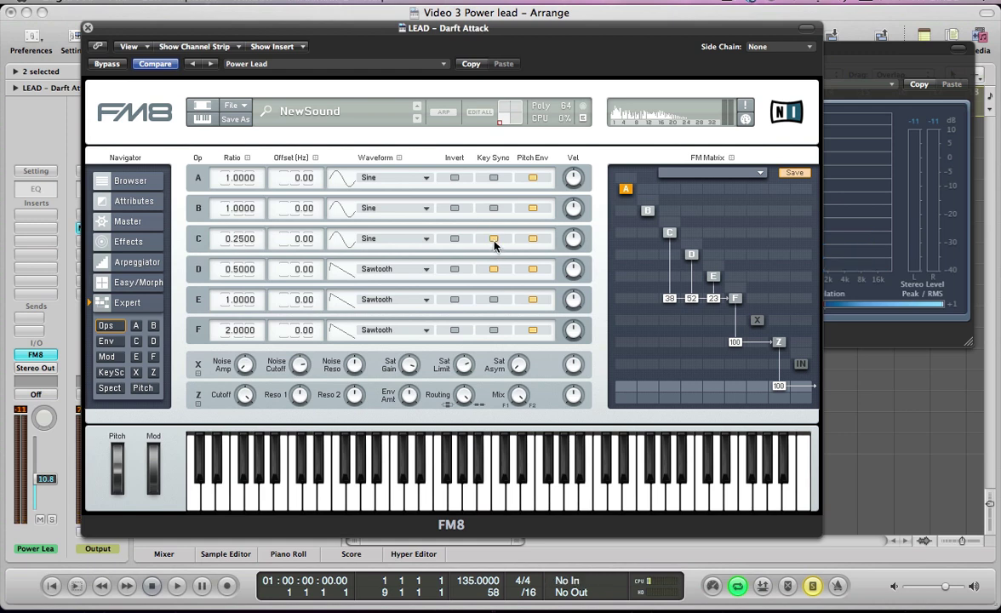
{"action": "left_click", "coordinate": [383, 239]}
{"action": "left_click", "coordinate": [378, 167]}
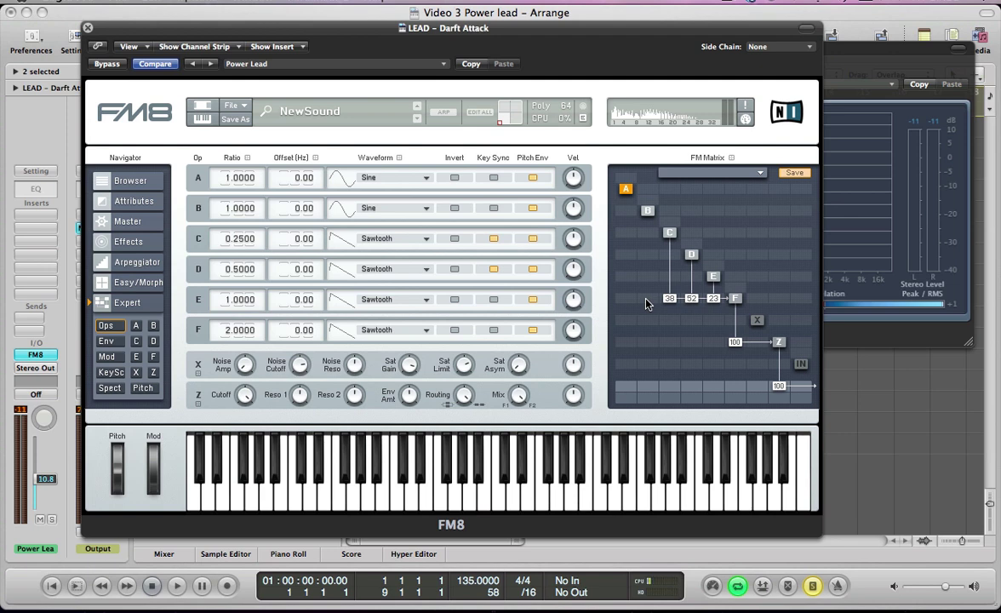
Step: Link operator B into F at 67, with ratio 0.5, Soft Tristate wave and key sync enabled
{"action": "left_click_drag", "start_coordinate": [648, 300], "coordinate": [655, 258]}
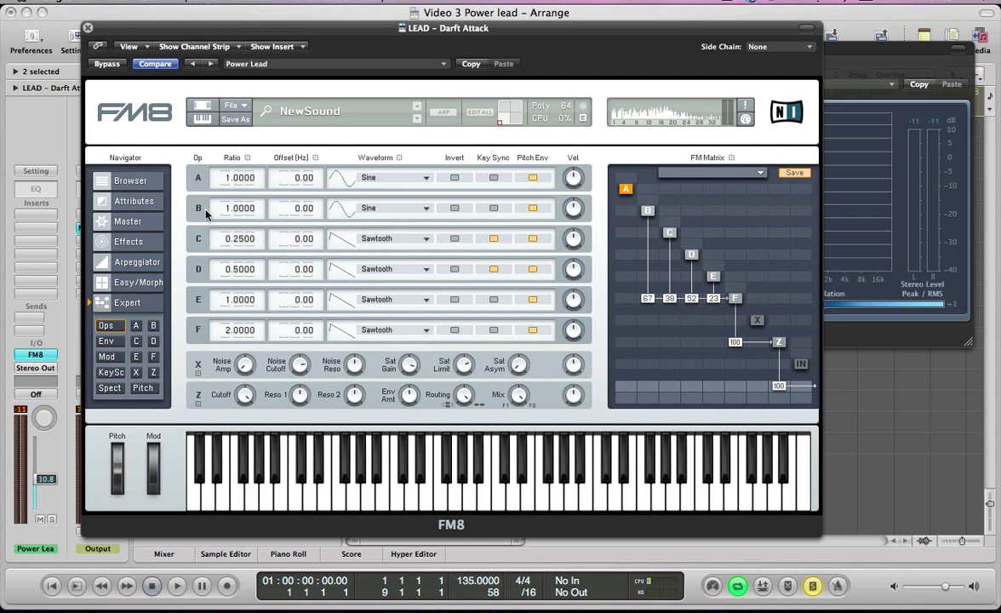
{"action": "double_click", "coordinate": [227, 214]}
{"action": "type", "text": "0.5"}
{"action": "key", "text": "Return"}
{"action": "left_click", "coordinate": [340, 207]}
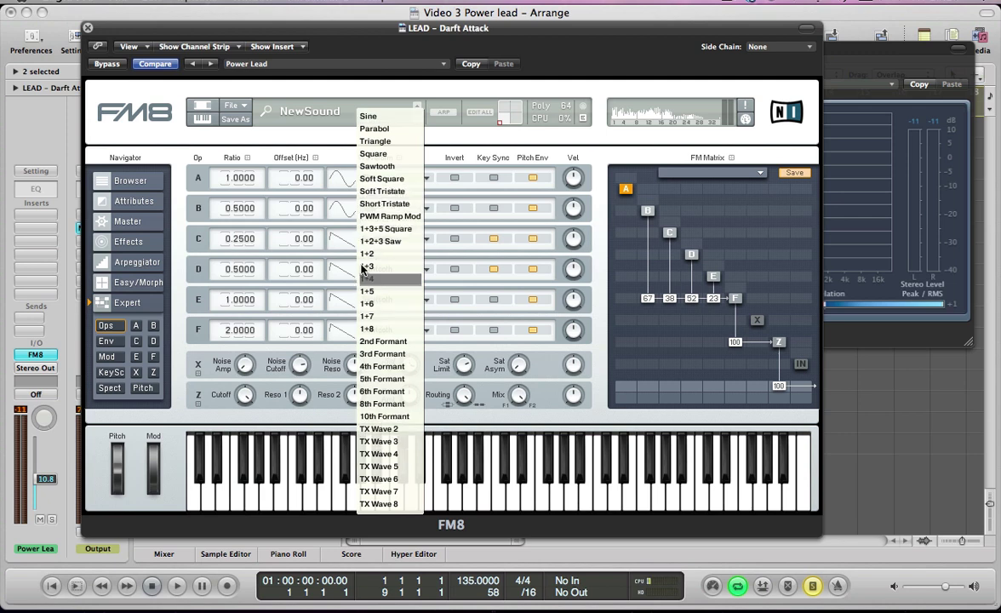
{"action": "left_click", "coordinate": [393, 193]}
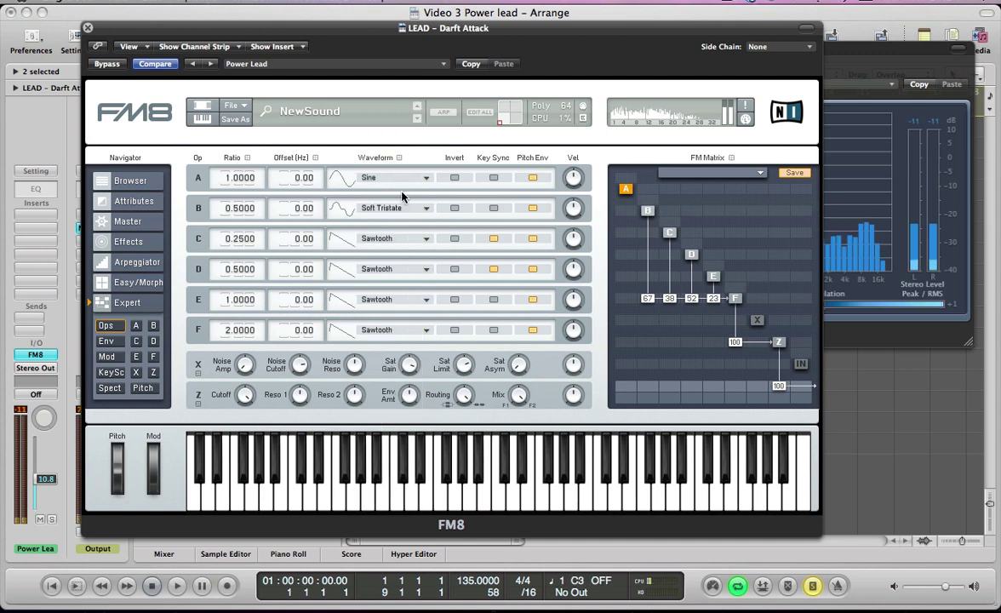
{"action": "left_click", "coordinate": [493, 208]}
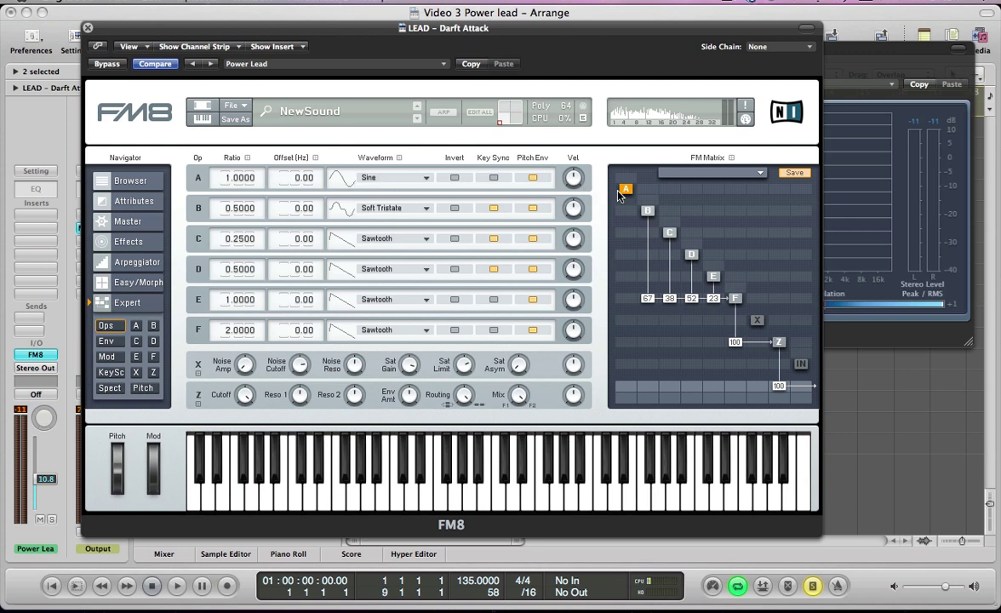
Step: Link operator A into F at 48, with ratio 1.5, a sawtooth wave and key sync enabled
{"action": "left_click_drag", "start_coordinate": [626, 299], "coordinate": [630, 271]}
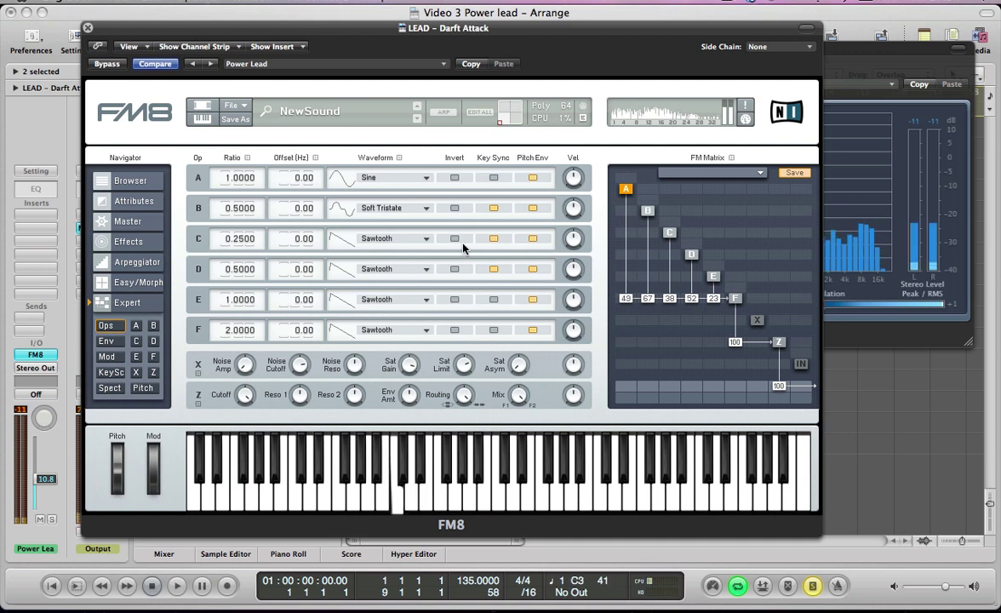
{"action": "double_click", "coordinate": [227, 180]}
{"action": "type", "text": "1.5"}
{"action": "key", "text": "Return"}
{"action": "left_click", "coordinate": [368, 178]}
{"action": "left_click", "coordinate": [367, 175]}
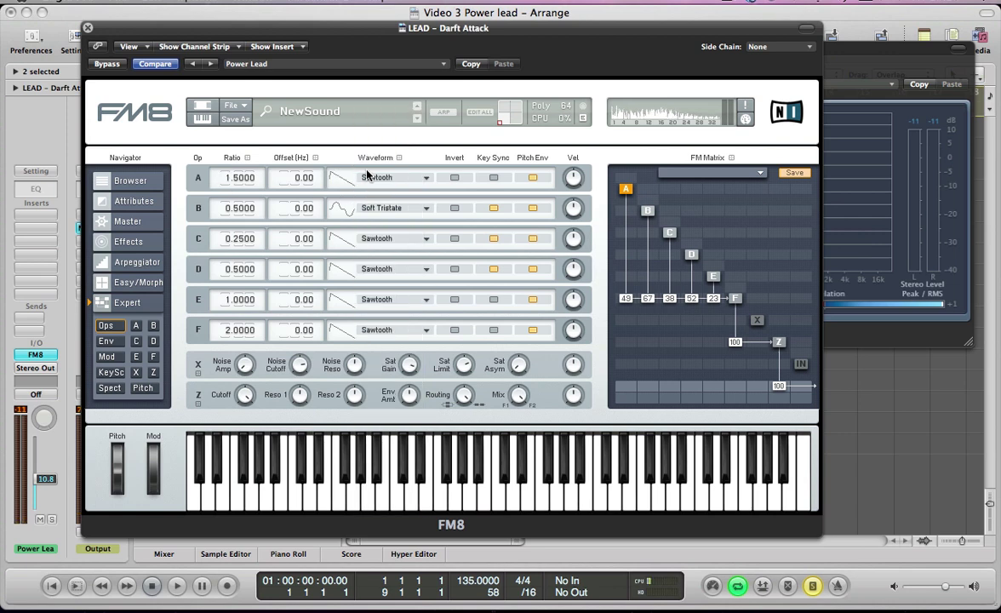
{"action": "left_click", "coordinate": [493, 178]}
Step: Send operator A into filter Z at 60, Z back into B at 17, and add feedback on F
{"action": "left_click_drag", "start_coordinate": [624, 349], "coordinate": [638, 307]}
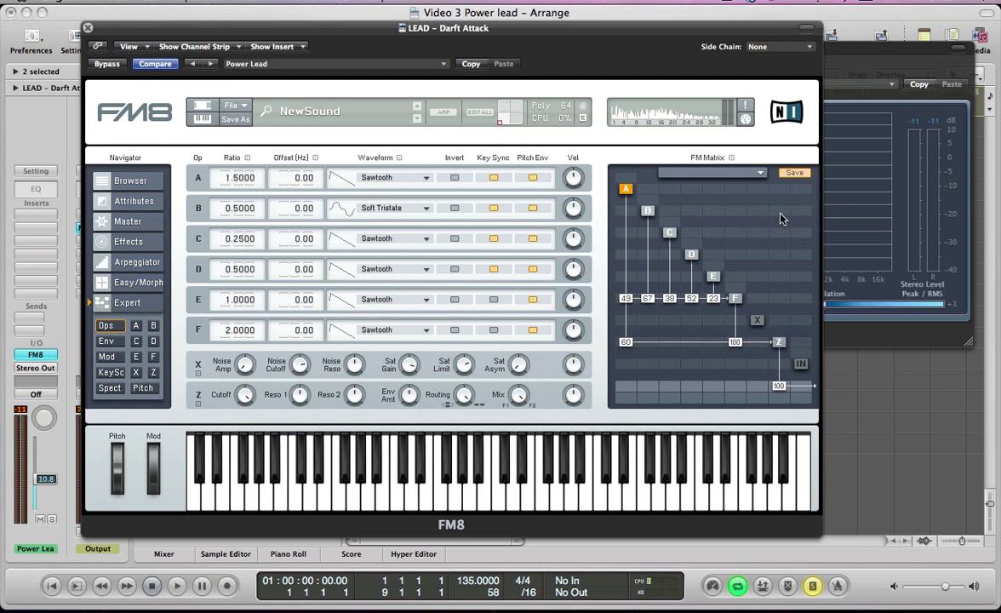
{"action": "mouse_move", "coordinate": [781, 218]}
{"action": "left_mouse_down"}
{"action": "mouse_move", "coordinate": [788, 205]}
{"action": "mouse_move", "coordinate": [786, 215]}
{"action": "left_mouse_up"}
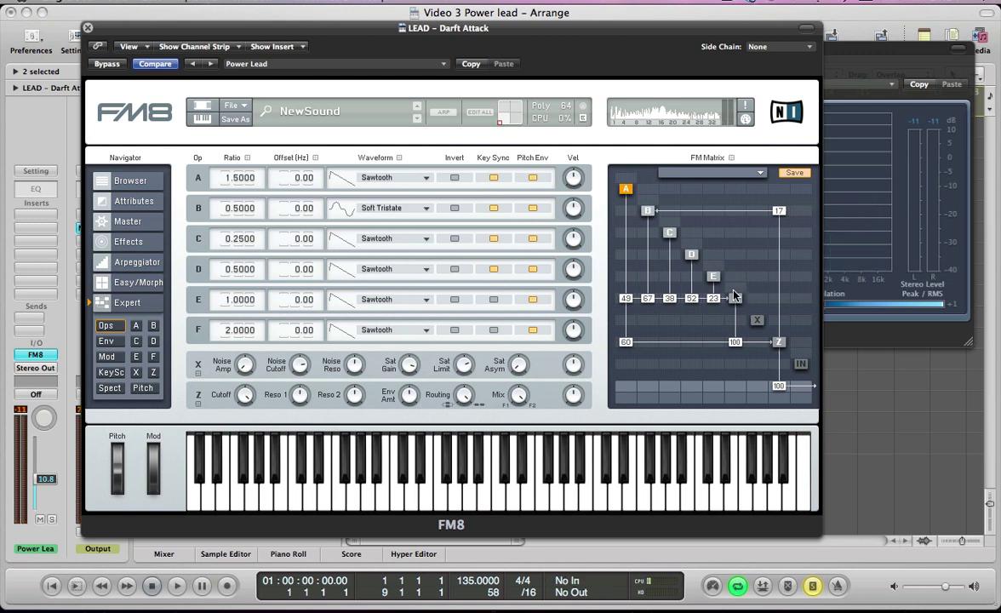
{"action": "left_click_drag", "start_coordinate": [739, 292], "coordinate": [721, 267]}
Step: On the Master page, set unison detune 56, pan 64, analog quality 74 and digital quality 56
{"action": "left_click", "coordinate": [136, 223]}
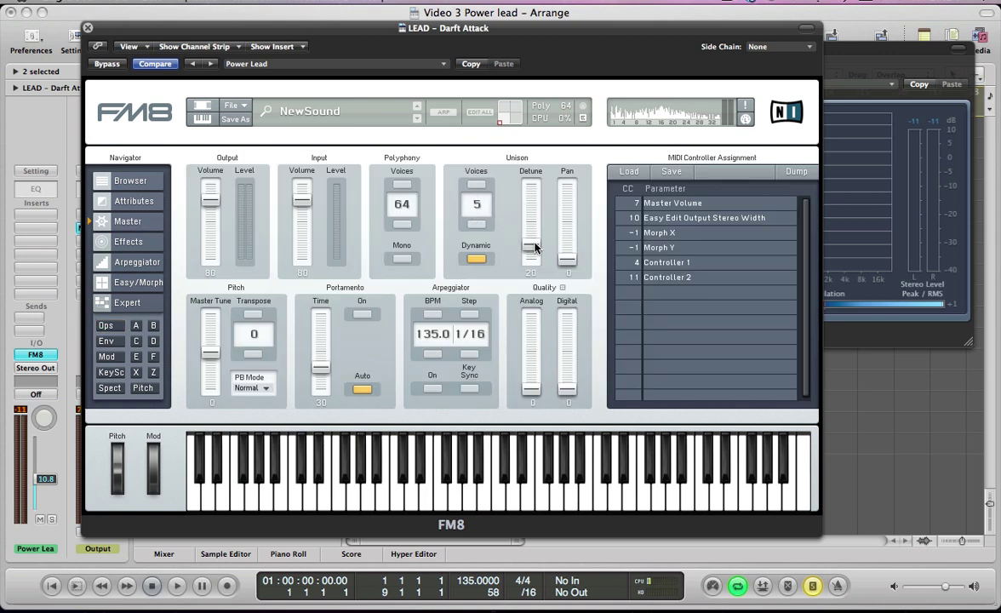
{"action": "left_click_drag", "start_coordinate": [535, 247], "coordinate": [537, 211]}
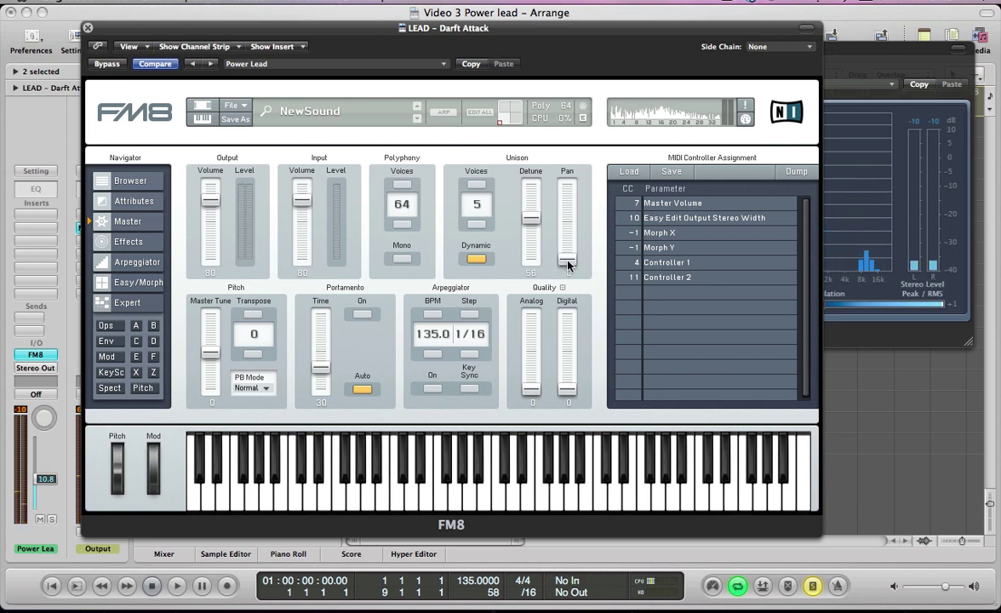
{"action": "left_click_drag", "start_coordinate": [567, 264], "coordinate": [572, 201]}
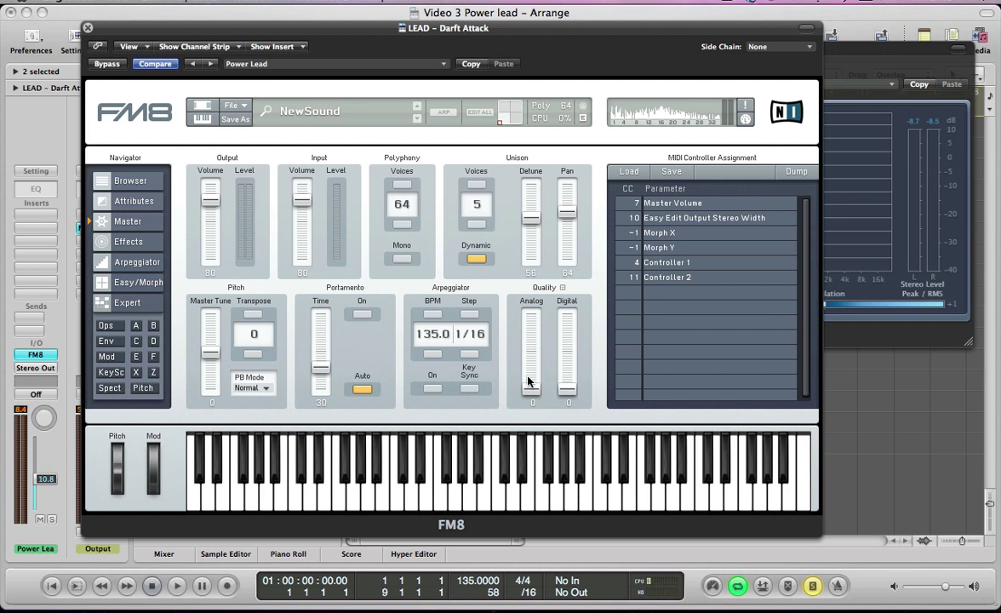
{"action": "left_click_drag", "start_coordinate": [531, 389], "coordinate": [534, 317]}
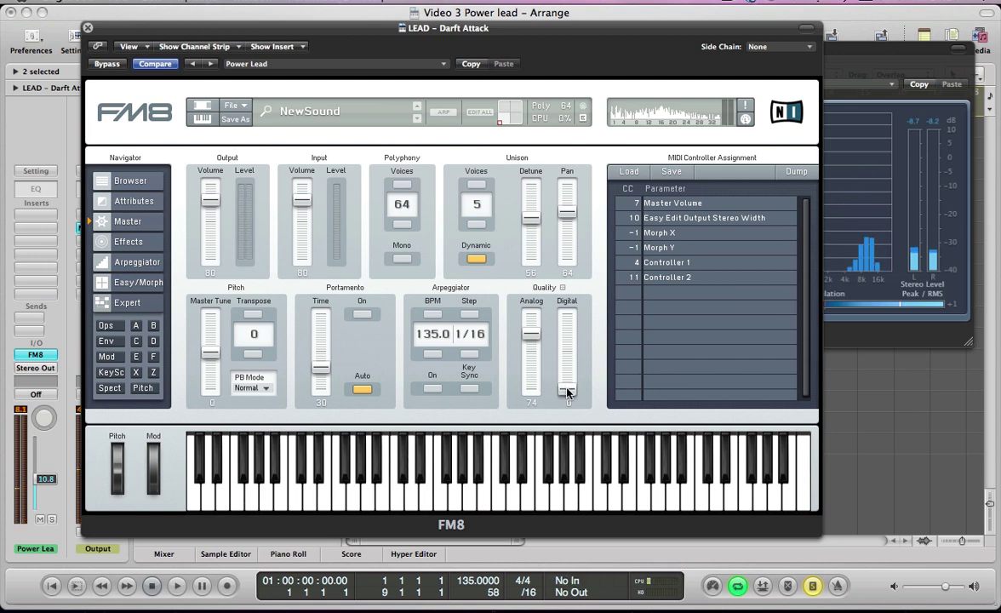
{"action": "left_click_drag", "start_coordinate": [566, 388], "coordinate": [567, 334]}
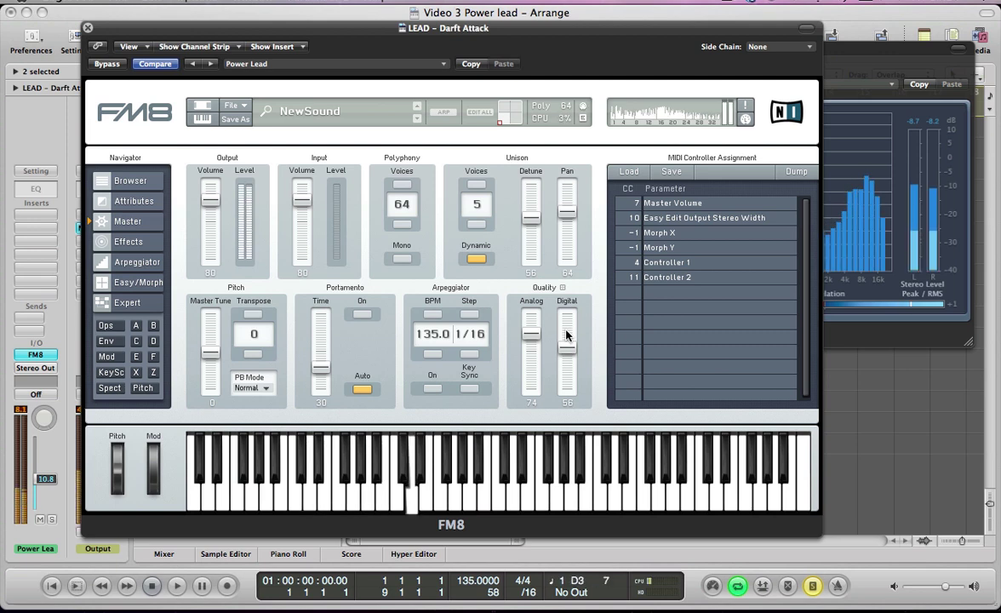
Step: In filter Z's settings, turn the filter spread and Filter 2 resonance down to 0
{"action": "left_click", "coordinate": [152, 372]}
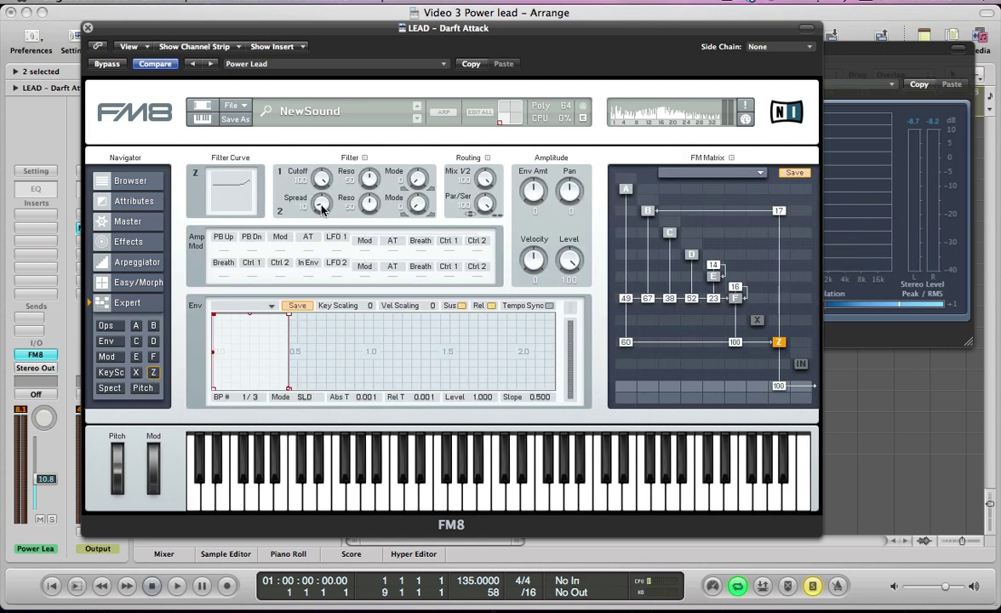
{"action": "left_click_drag", "start_coordinate": [321, 209], "coordinate": [324, 270]}
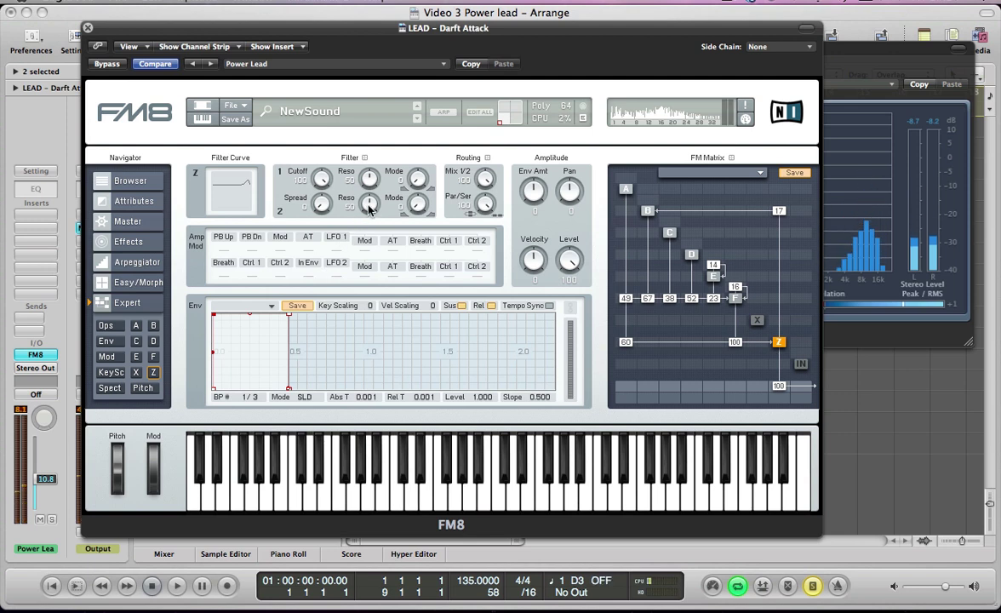
{"action": "left_click_drag", "start_coordinate": [369, 209], "coordinate": [368, 277]}
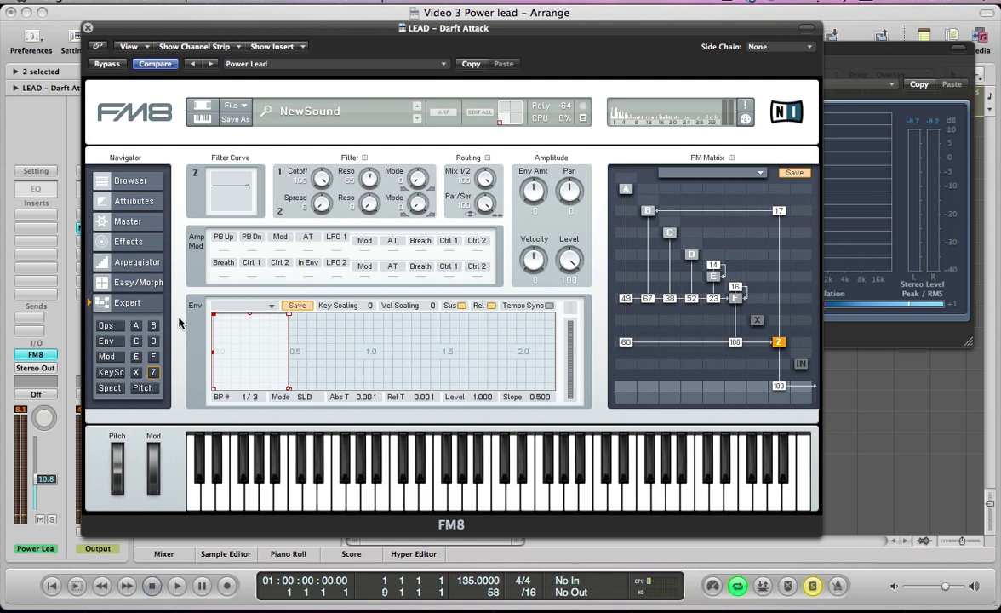
Step: Link operators C–F to operator A's envelope and stretch A's decay into a curved drop to zero
{"action": "left_click", "coordinate": [105, 342]}
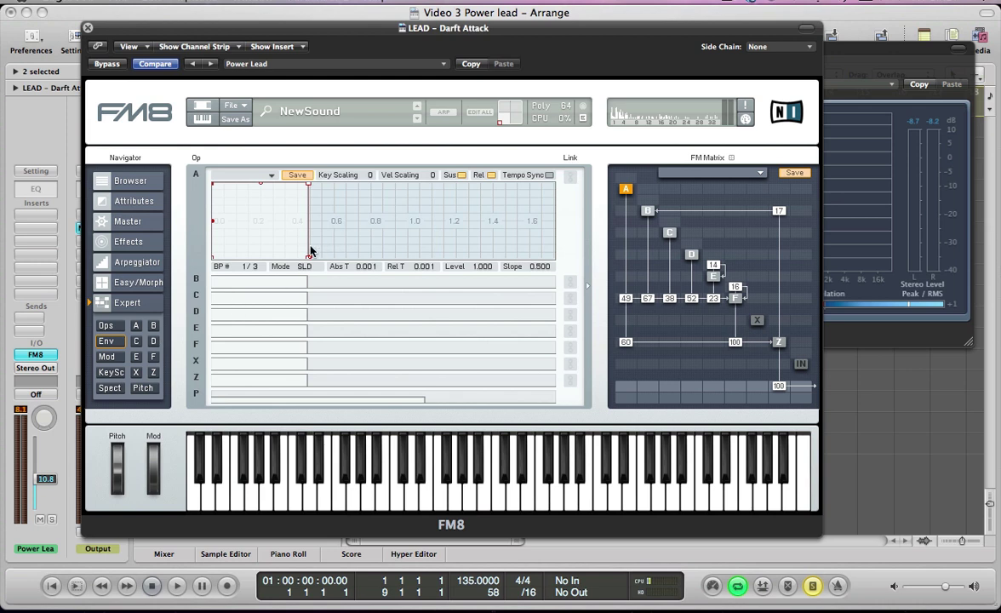
{"action": "left_click_drag", "start_coordinate": [213, 186], "coordinate": [217, 189]}
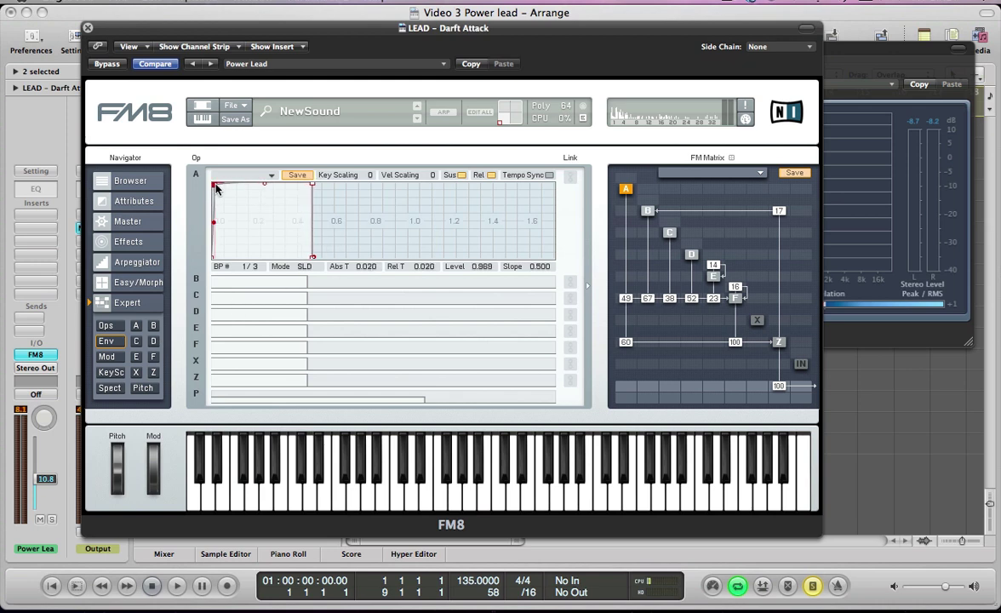
{"action": "left_click", "coordinate": [570, 298]}
{"action": "left_click", "coordinate": [571, 314]}
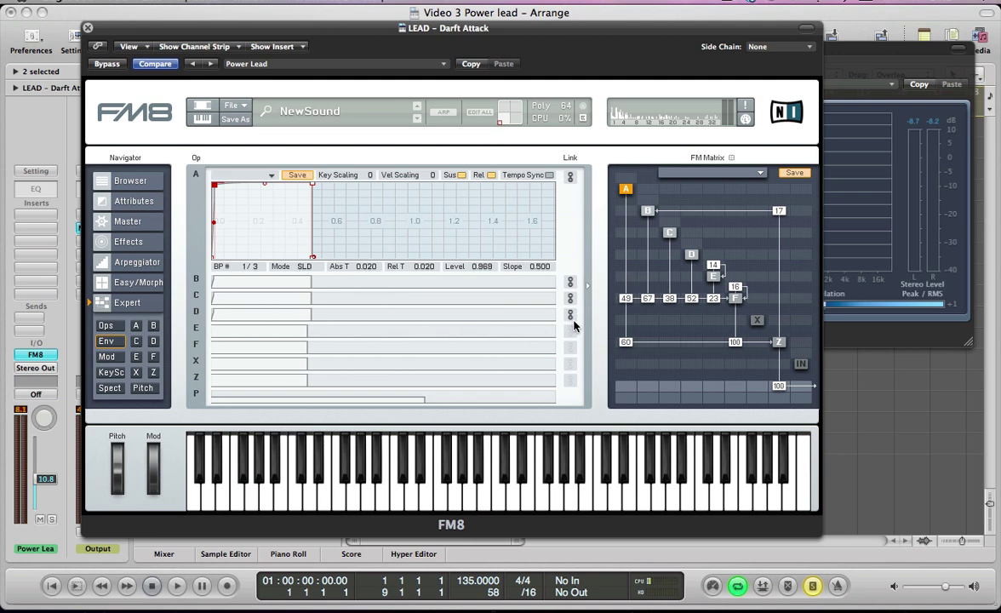
{"action": "left_click", "coordinate": [571, 316]}
{"action": "left_click", "coordinate": [570, 347]}
{"action": "left_click", "coordinate": [214, 184]}
{"action": "left_click_drag", "start_coordinate": [310, 255], "coordinate": [324, 258]}
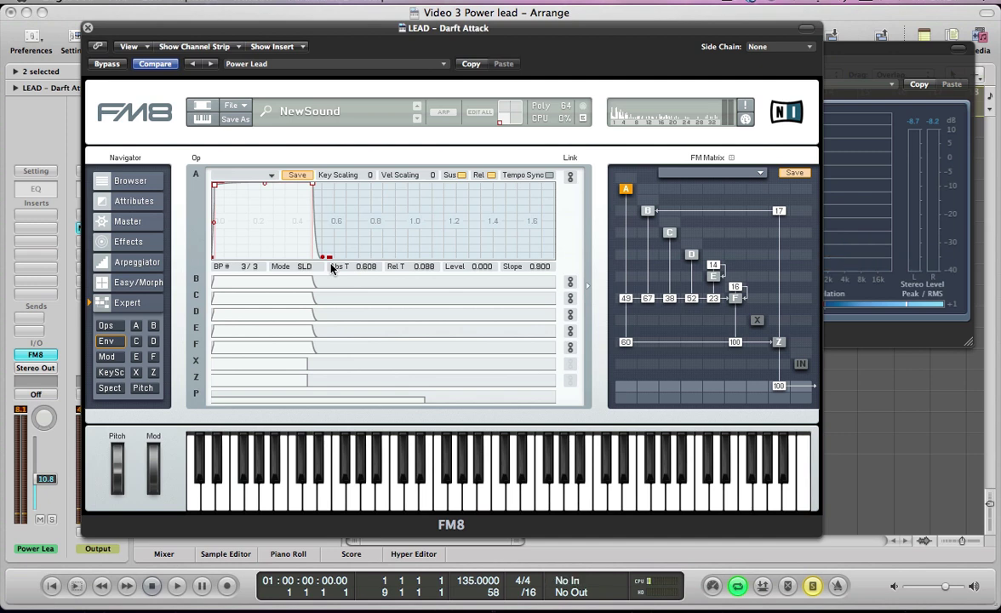
Step: Enable the Shelving EQ in FM8's effects and raise its shelf
{"action": "left_click", "coordinate": [134, 243]}
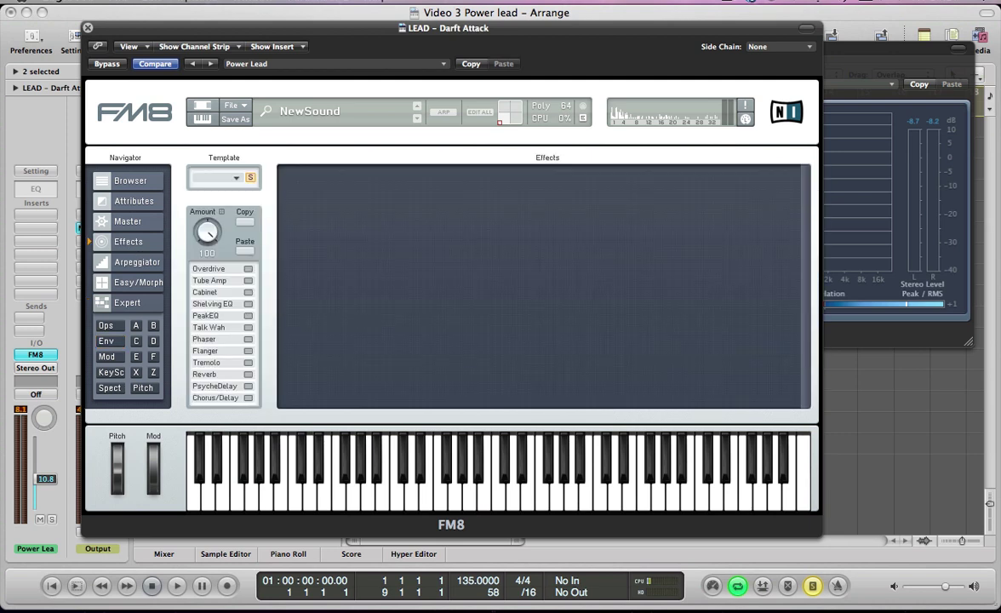
{"action": "left_click", "coordinate": [248, 303]}
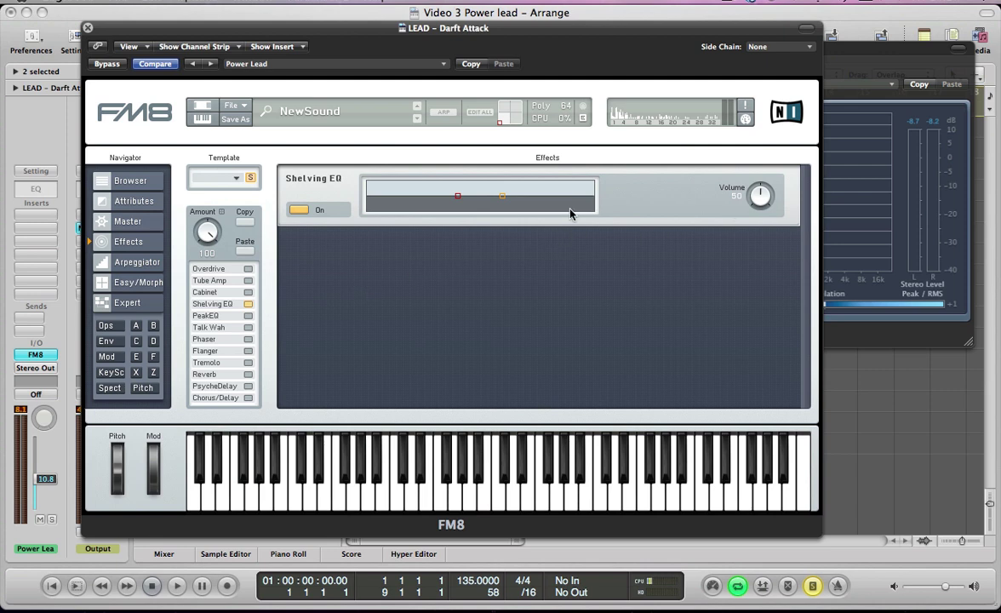
{"action": "left_click_drag", "start_coordinate": [503, 201], "coordinate": [511, 198]}
Step: Add a tempo-synced, static Flanger with its dry/wet lowered to 15
{"action": "scroll", "coordinate": [760, 195], "scroll_direction": "up", "scroll_amount": 4}
{"action": "left_click", "coordinate": [248, 351]}
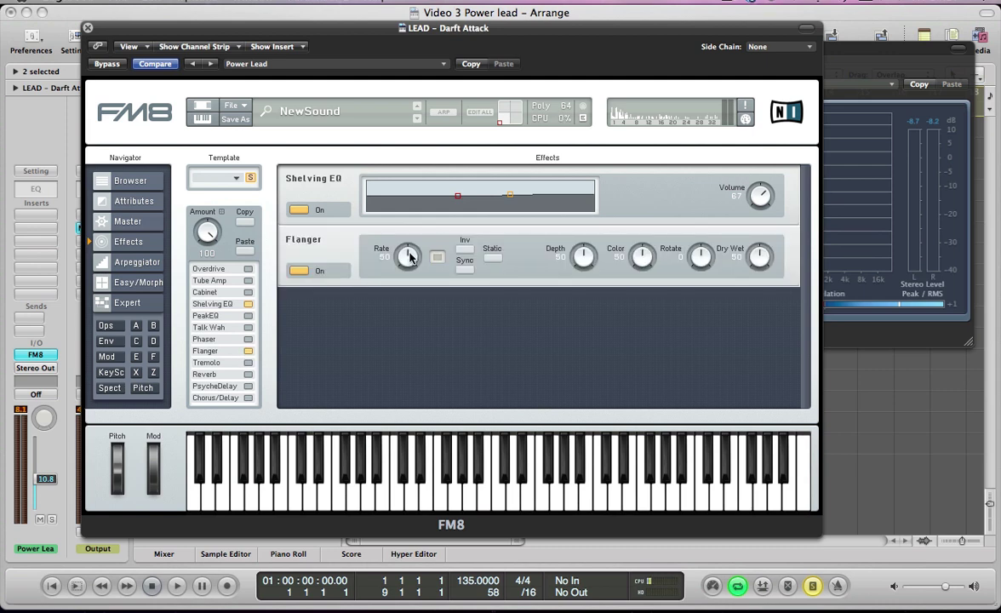
{"action": "left_click", "coordinate": [464, 269]}
{"action": "left_click", "coordinate": [493, 258]}
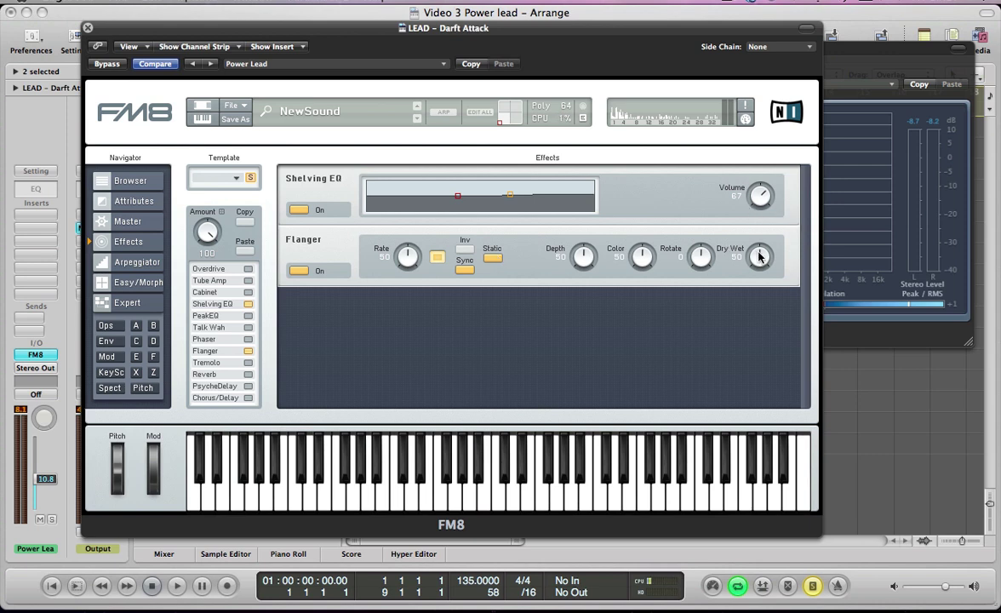
{"action": "left_click_drag", "start_coordinate": [760, 257], "coordinate": [756, 296]}
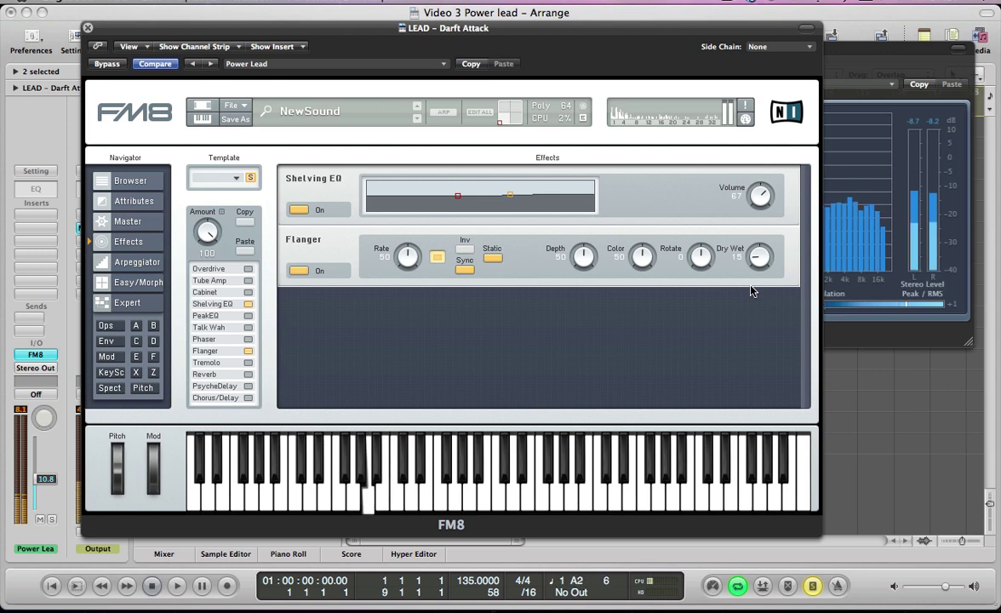
{"action": "left_click", "coordinate": [248, 351]}
{"action": "left_click", "coordinate": [248, 350]}
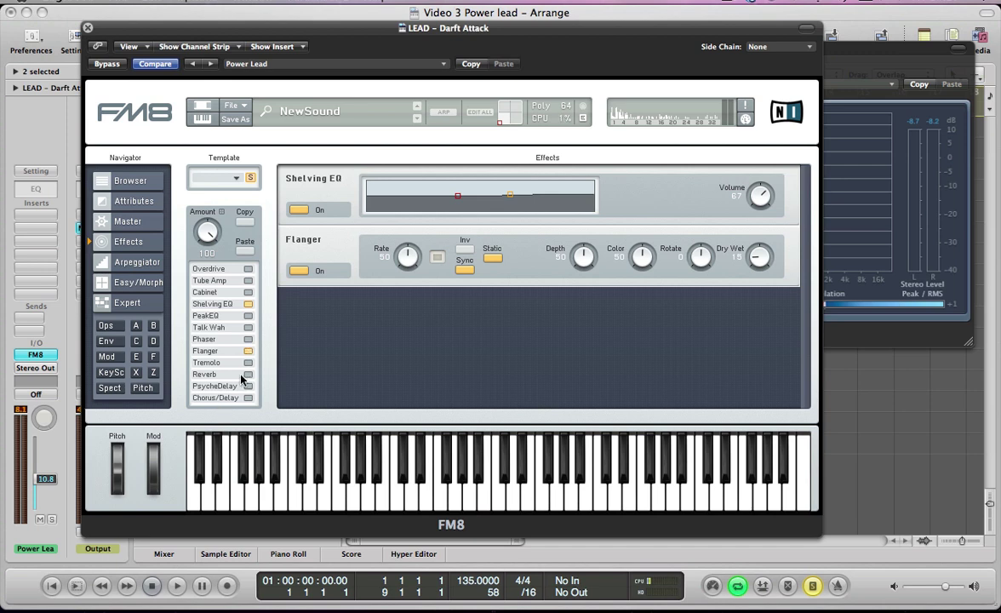
Step: Add a Reverb with shorter time, brighter tone and raised treble, then show the Pitch page
{"action": "left_click", "coordinate": [247, 374]}
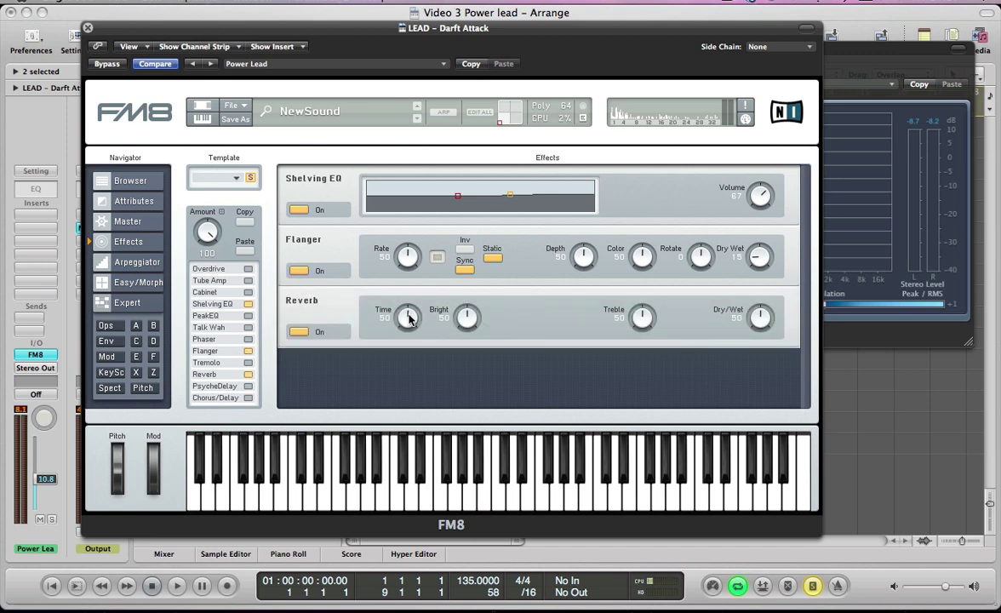
{"action": "left_click_drag", "start_coordinate": [410, 319], "coordinate": [409, 335]}
{"action": "left_click_drag", "start_coordinate": [467, 315], "coordinate": [464, 305]}
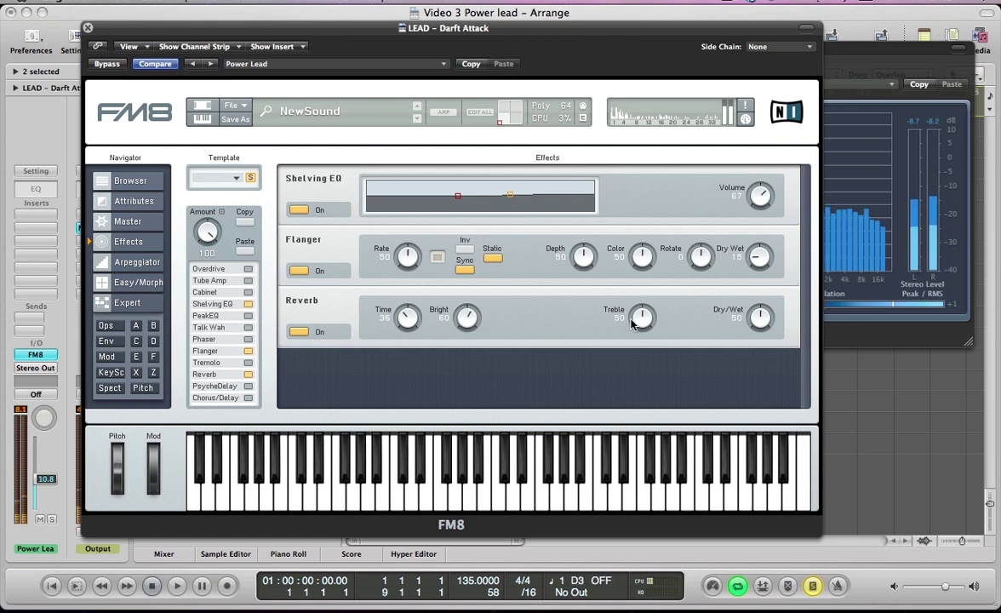
{"action": "left_click_drag", "start_coordinate": [634, 320], "coordinate": [633, 310]}
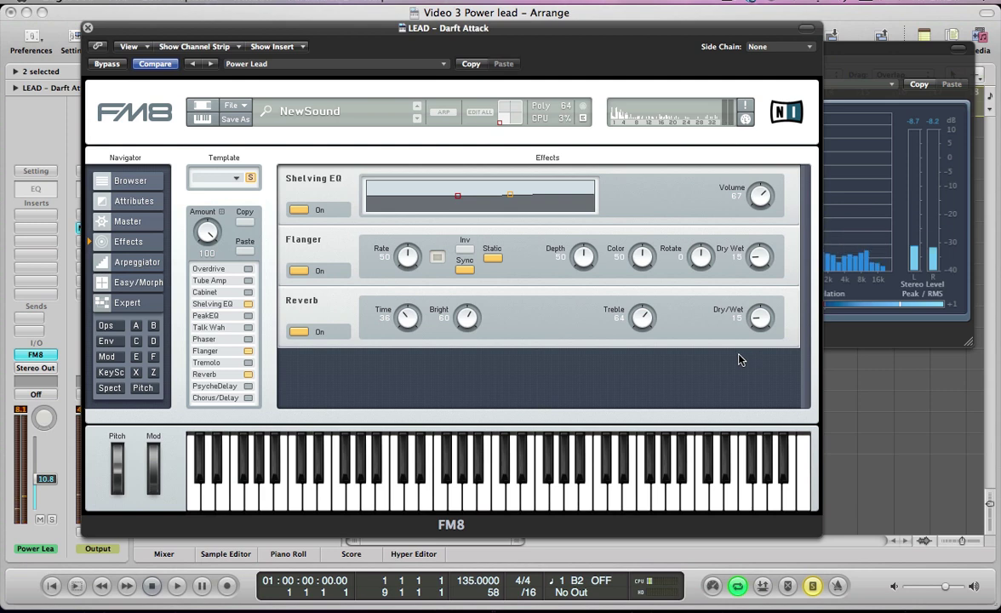
{"action": "left_click", "coordinate": [139, 390]}
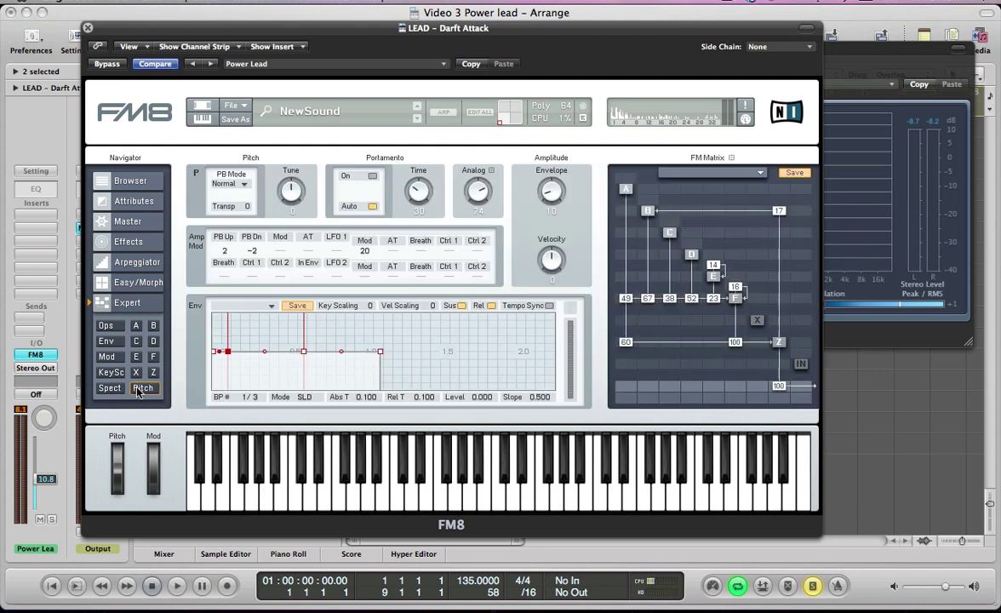
Step: Set the Amplitude Envelope amount on the Pitch page to 69
{"action": "left_click", "coordinate": [109, 327]}
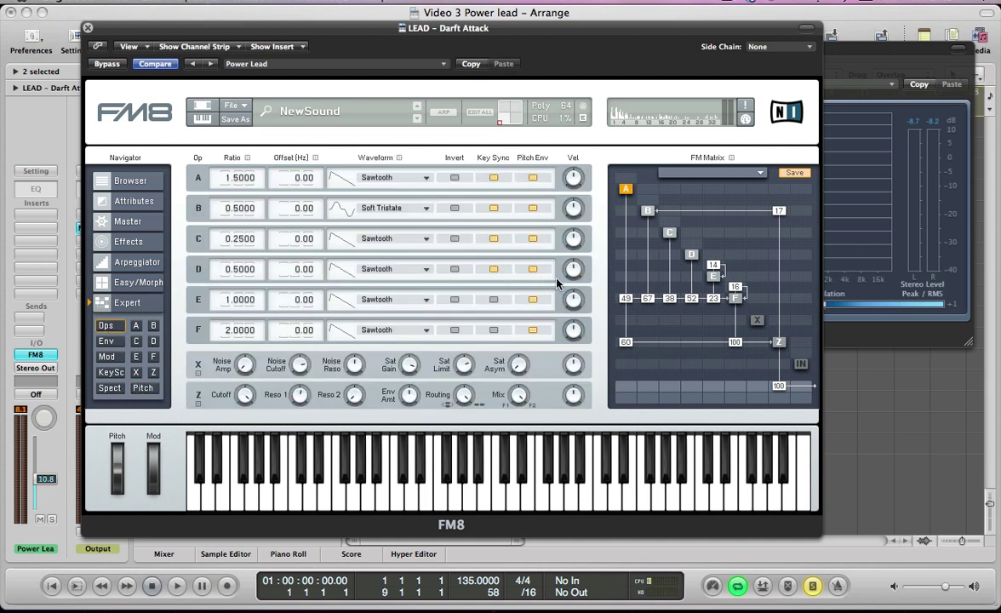
{"action": "left_click", "coordinate": [145, 389]}
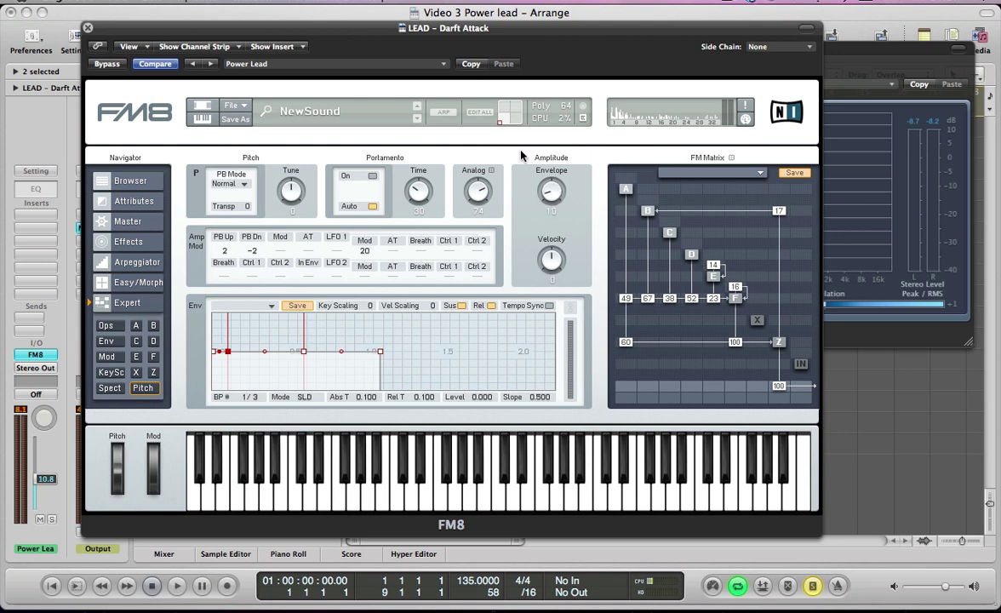
{"action": "left_click_drag", "start_coordinate": [543, 152], "coordinate": [540, 137]}
Step: Turn on Tempo Sync for the pitch envelope and move its breakpoints later and lower
{"action": "left_click", "coordinate": [548, 306]}
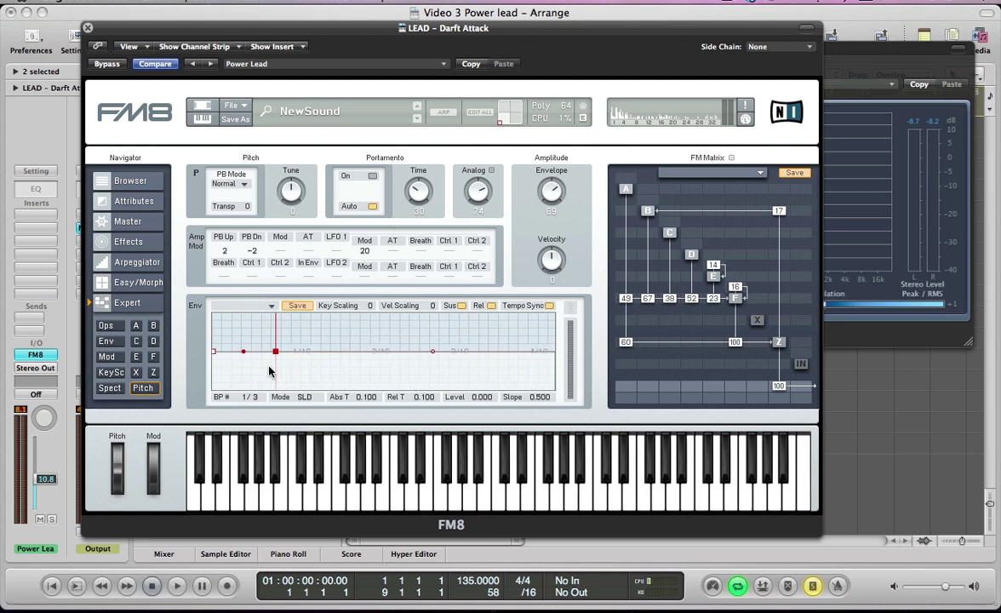
{"action": "left_click_drag", "start_coordinate": [277, 357], "coordinate": [460, 351]}
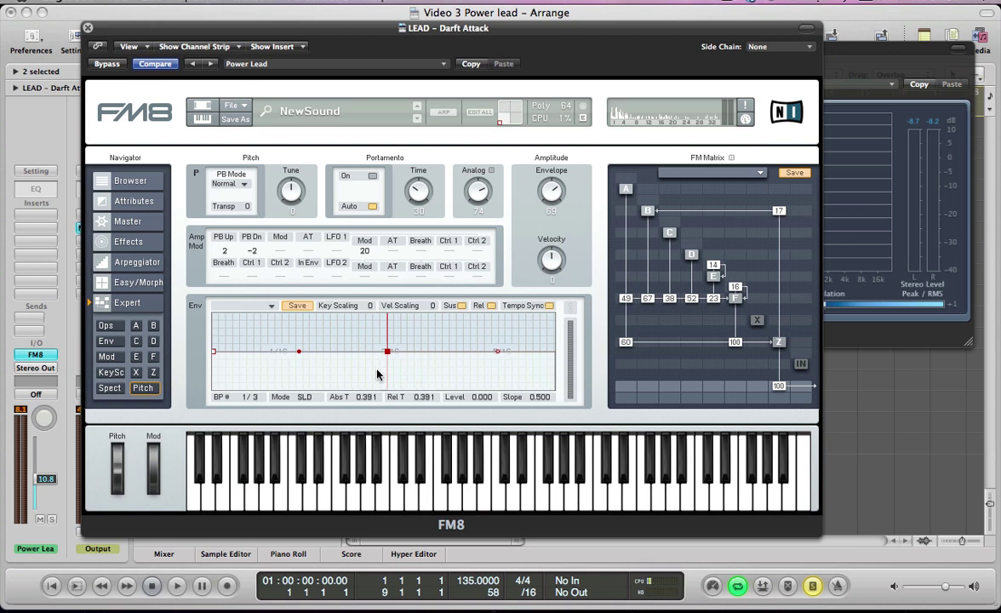
{"action": "left_click_drag", "start_coordinate": [387, 351], "coordinate": [515, 352]}
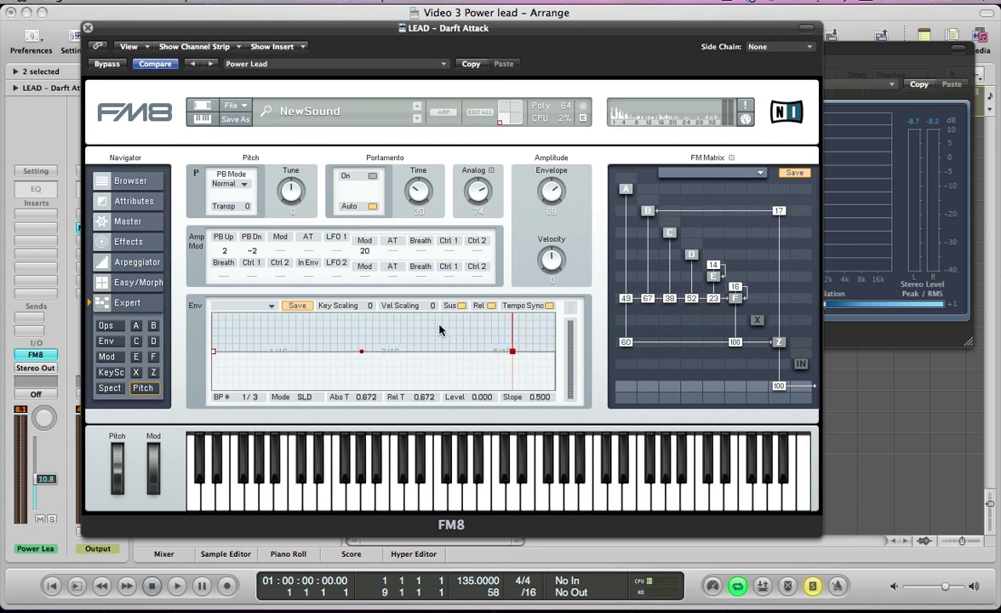
{"action": "left_click_drag", "start_coordinate": [440, 329], "coordinate": [217, 347]}
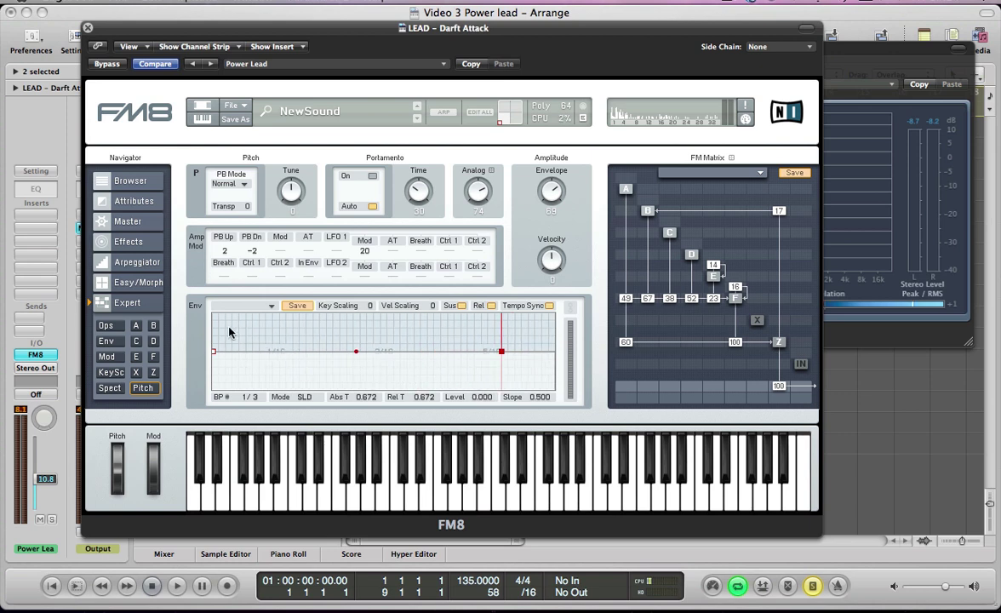
Step: Add a breakpoint near 1/16 and raise it to a peak of 0.878 at time 0.125
{"action": "double_click", "coordinate": [286, 356]}
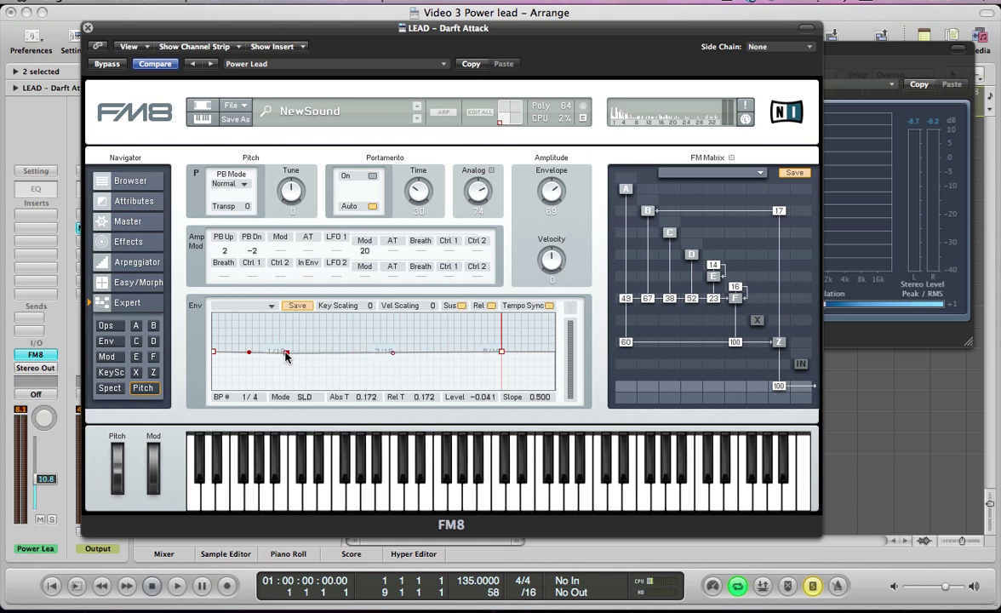
{"action": "mouse_move", "coordinate": [285, 356]}
{"action": "left_mouse_down"}
{"action": "mouse_move", "coordinate": [286, 346]}
{"action": "mouse_move", "coordinate": [271, 347]}
{"action": "mouse_move", "coordinate": [286, 358]}
{"action": "left_mouse_up"}
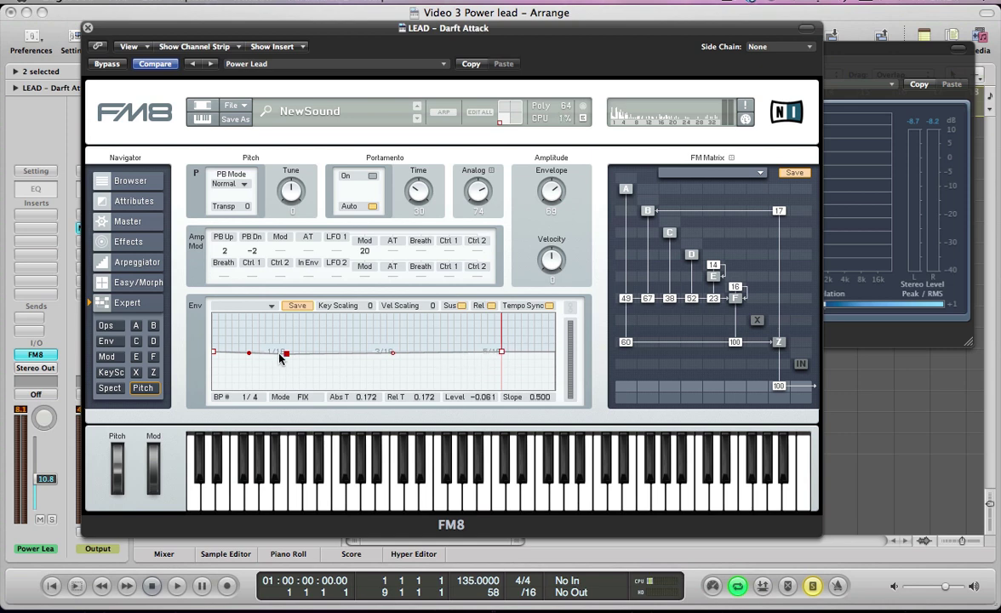
{"action": "left_click_drag", "start_coordinate": [284, 358], "coordinate": [269, 321]}
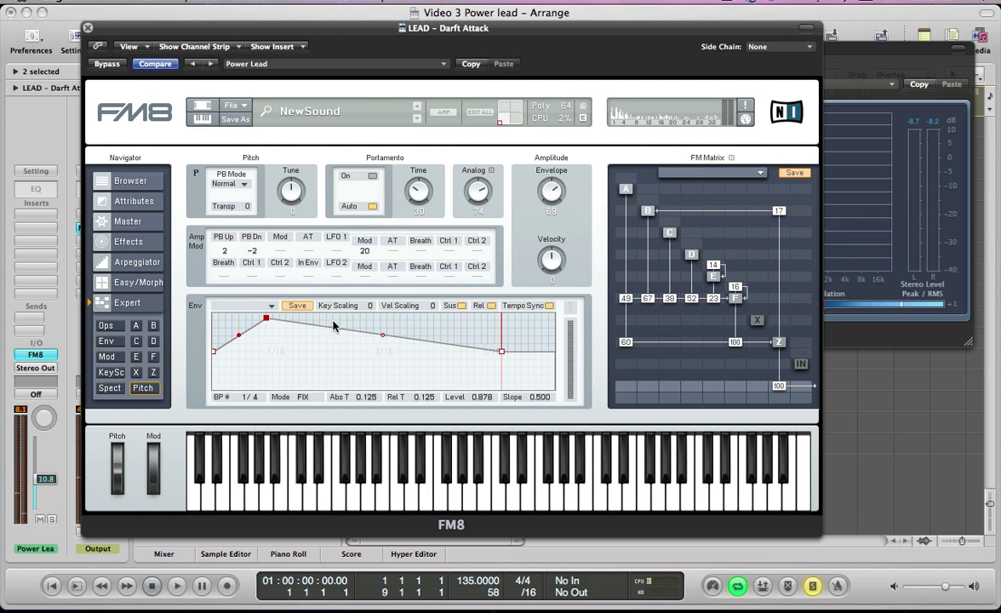
Step: Curve the pitch envelope's fall concave with slope 0.740, then close the FM8 window
{"action": "left_click", "coordinate": [382, 337]}
{"action": "left_click_drag", "start_coordinate": [383, 339], "coordinate": [379, 358]}
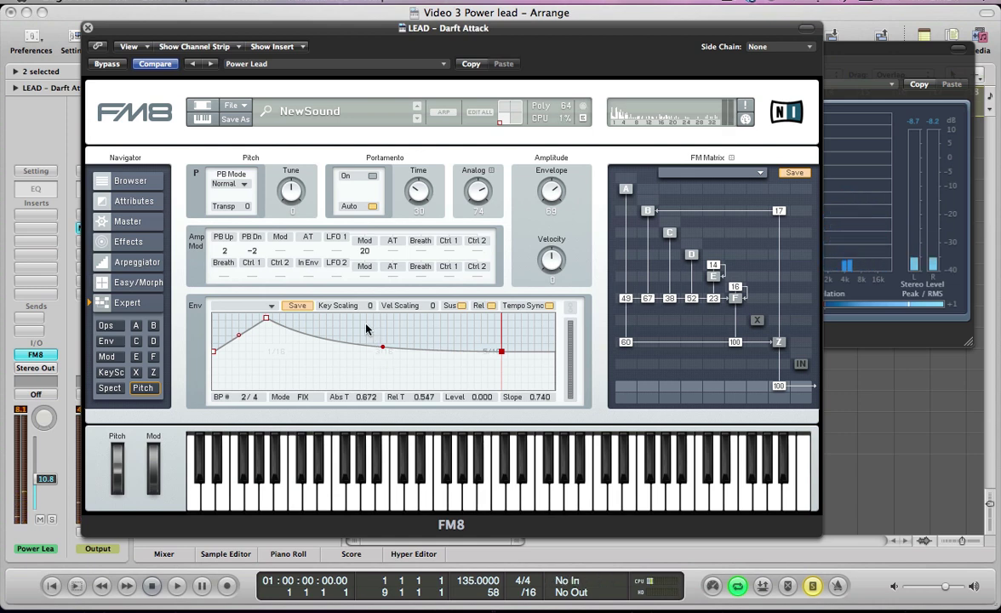
{"action": "left_click_drag", "start_coordinate": [361, 324], "coordinate": [368, 400]}
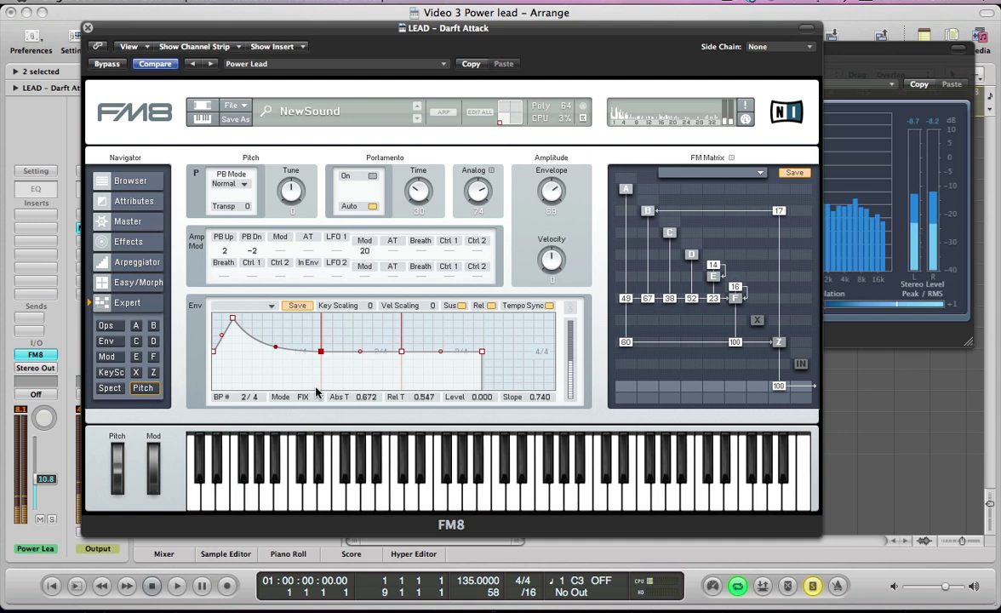
{"action": "key", "text": "super+w"}
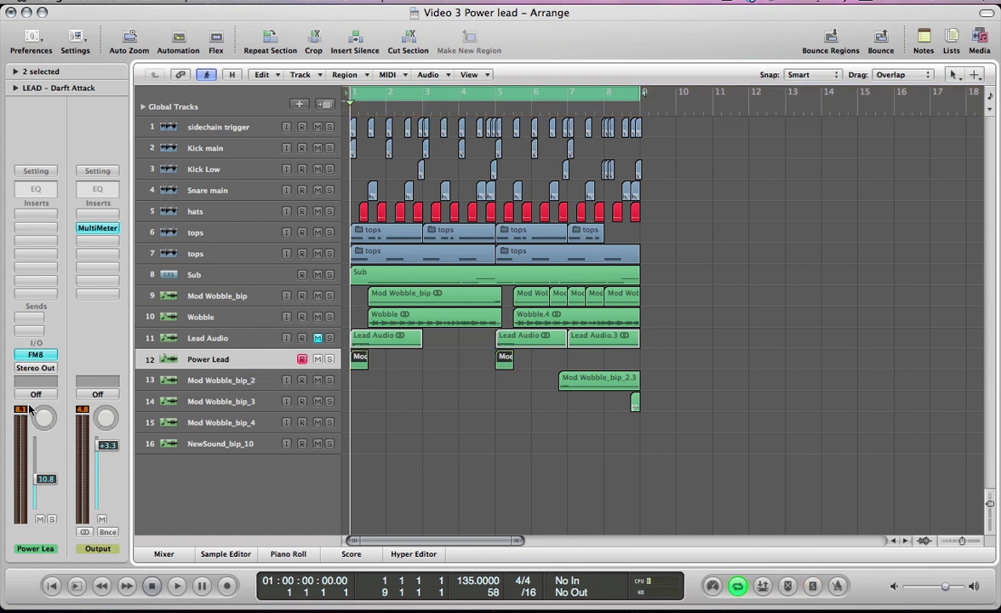
Step: Play and stop the arrangement to audition the Power Lead, then reopen FM8 with V
{"action": "key", "text": "space"}
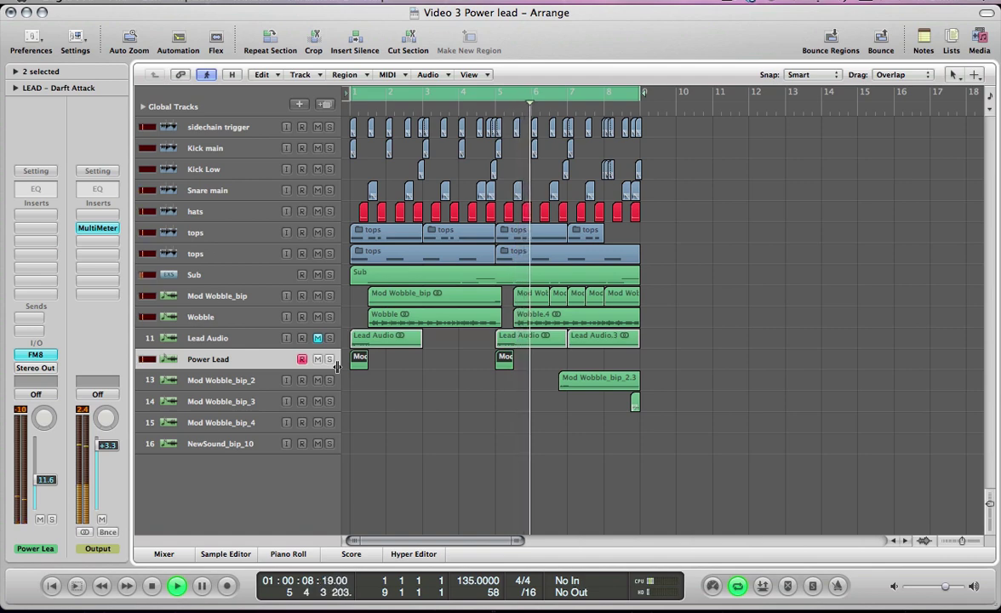
{"action": "key", "text": "space"}
{"action": "key", "text": "v"}
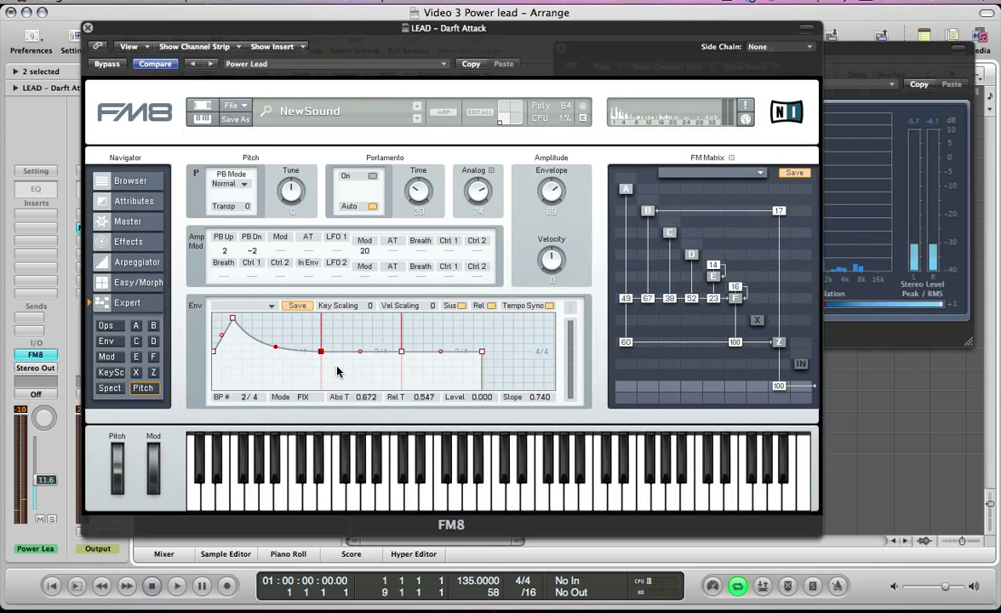